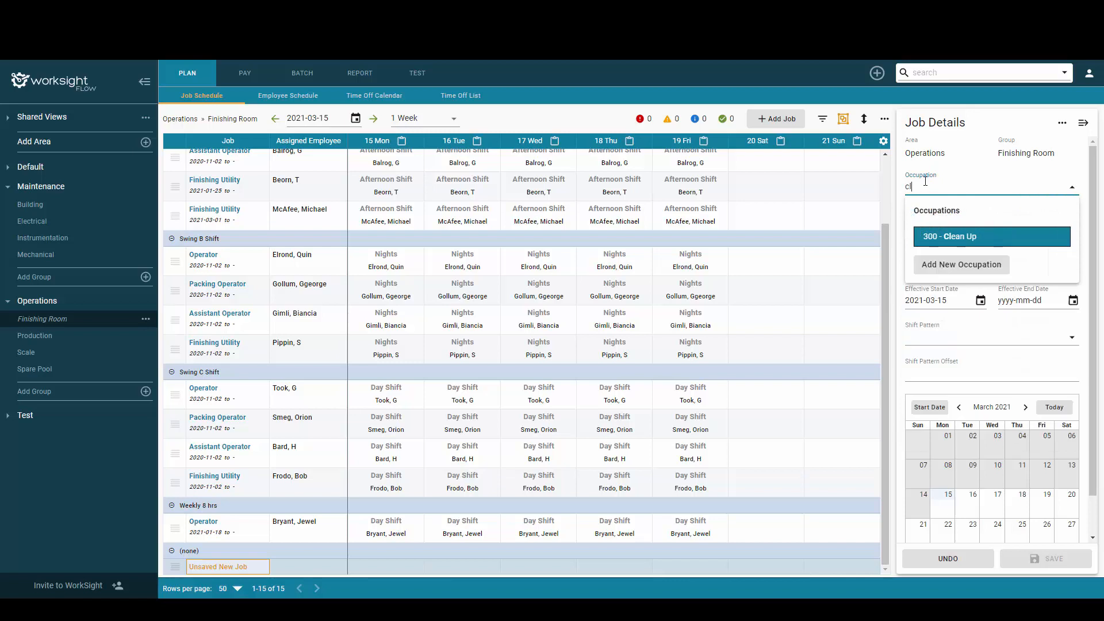
Set the new job's occupation to 300 - Clean Up and select the assigned employee by name
{"action": "left_click", "coordinate": [952, 244]}
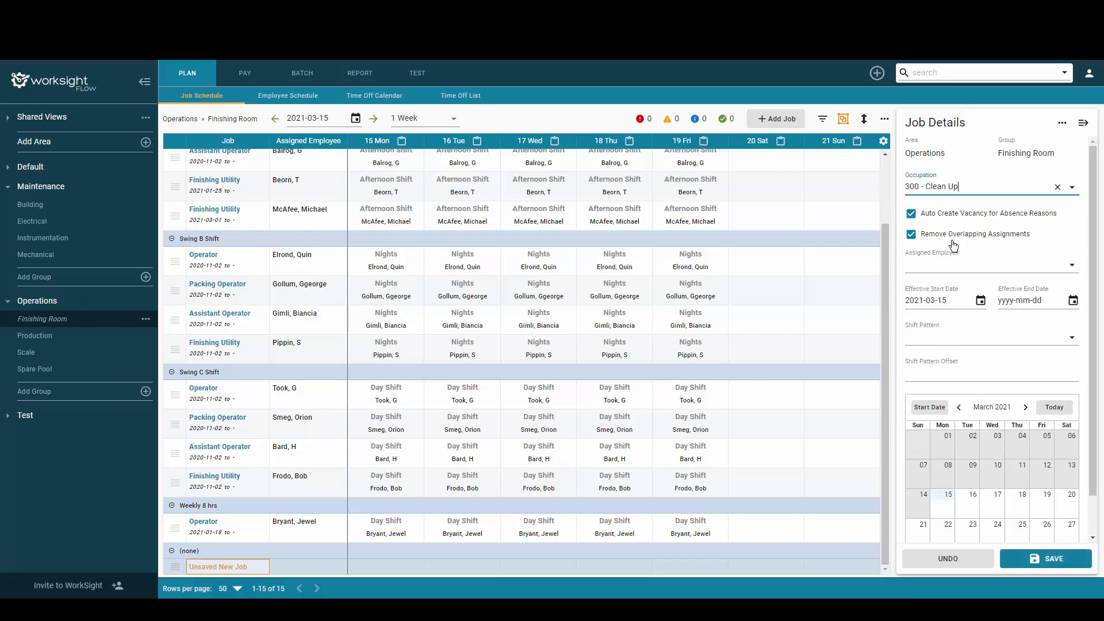
{"action": "left_click", "coordinate": [959, 265]}
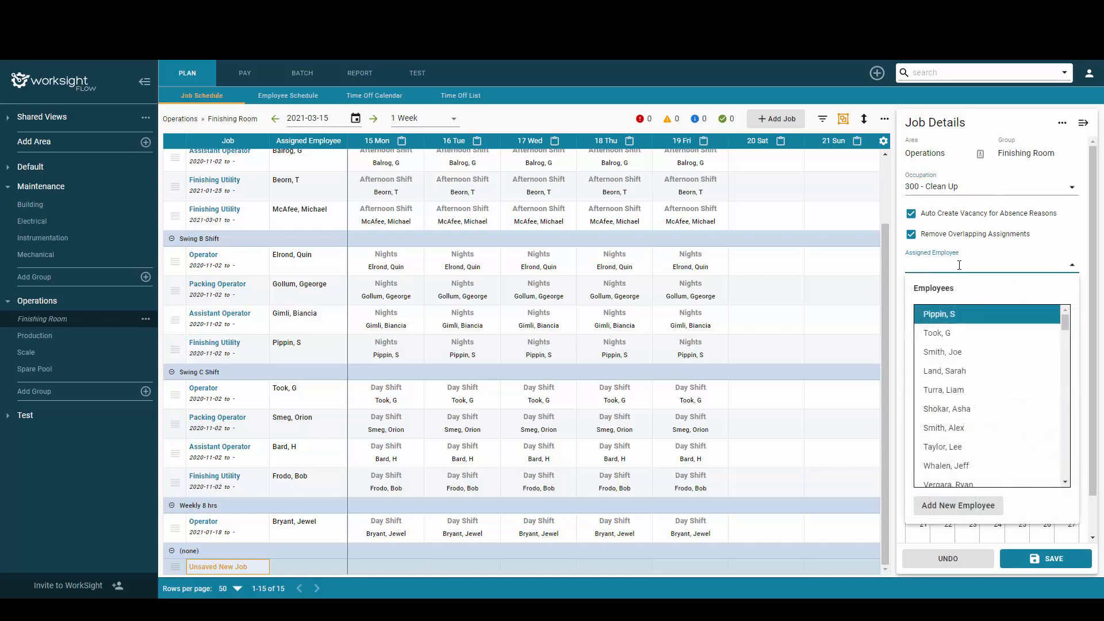
{"action": "type", "text": "emm"}
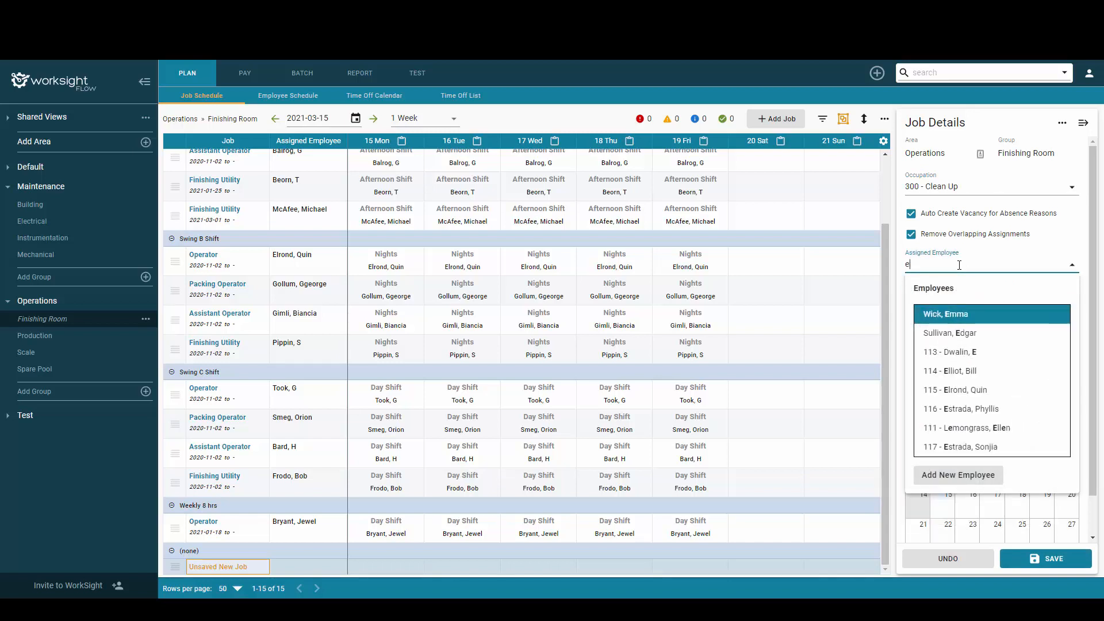
{"action": "left_click", "coordinate": [963, 315]}
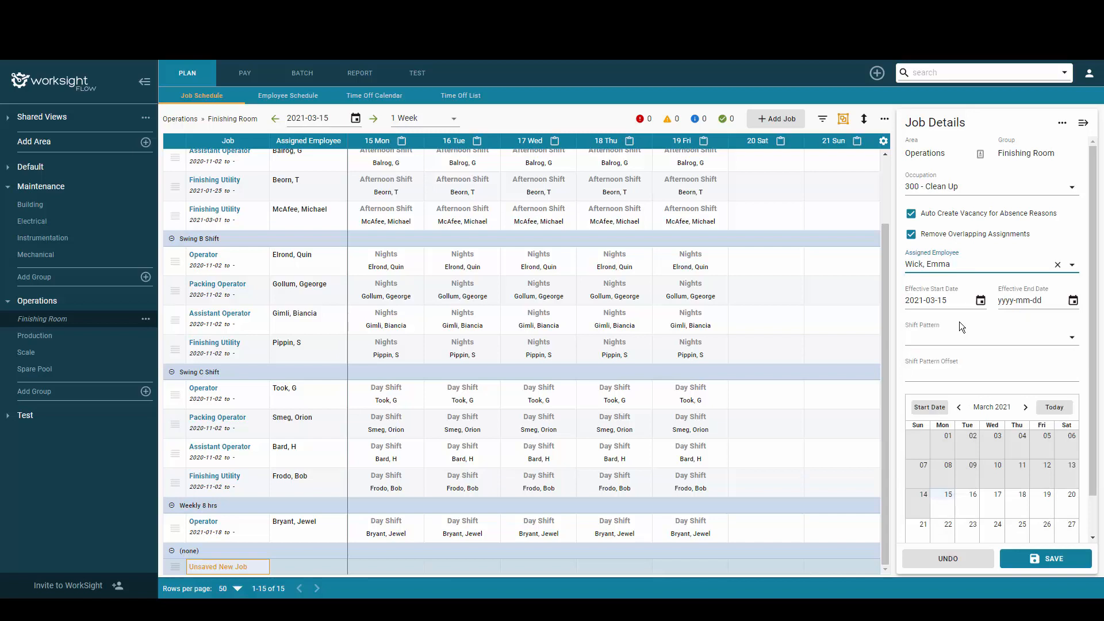
Make the Clean Up job effective from 2021-03-15 to 2021-03-28
{"action": "left_click", "coordinate": [980, 300]}
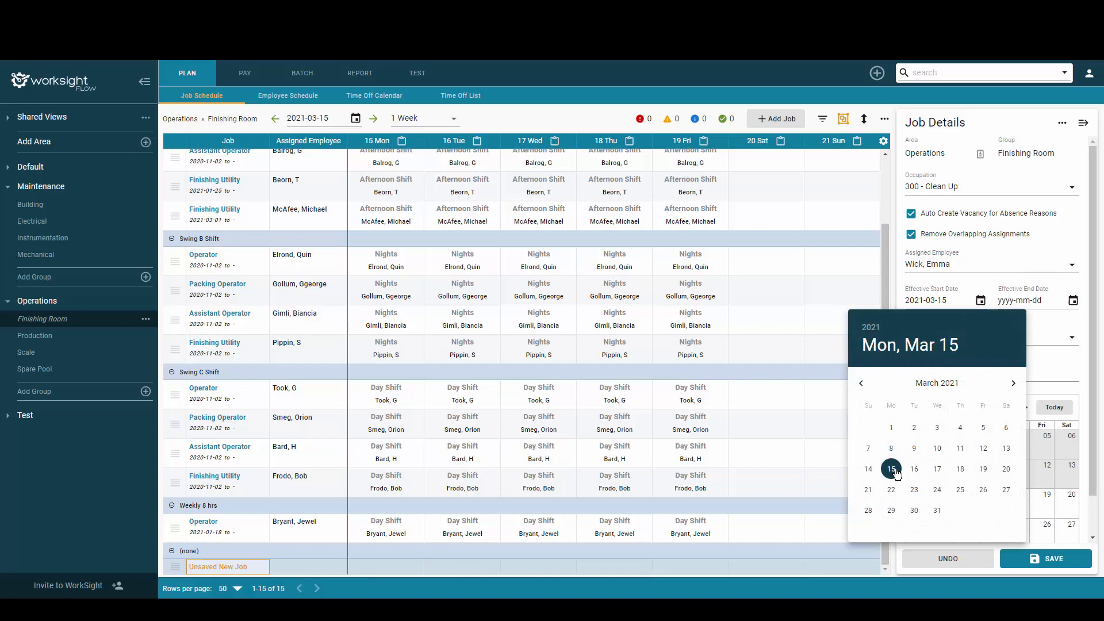
{"action": "left_click", "coordinate": [891, 469]}
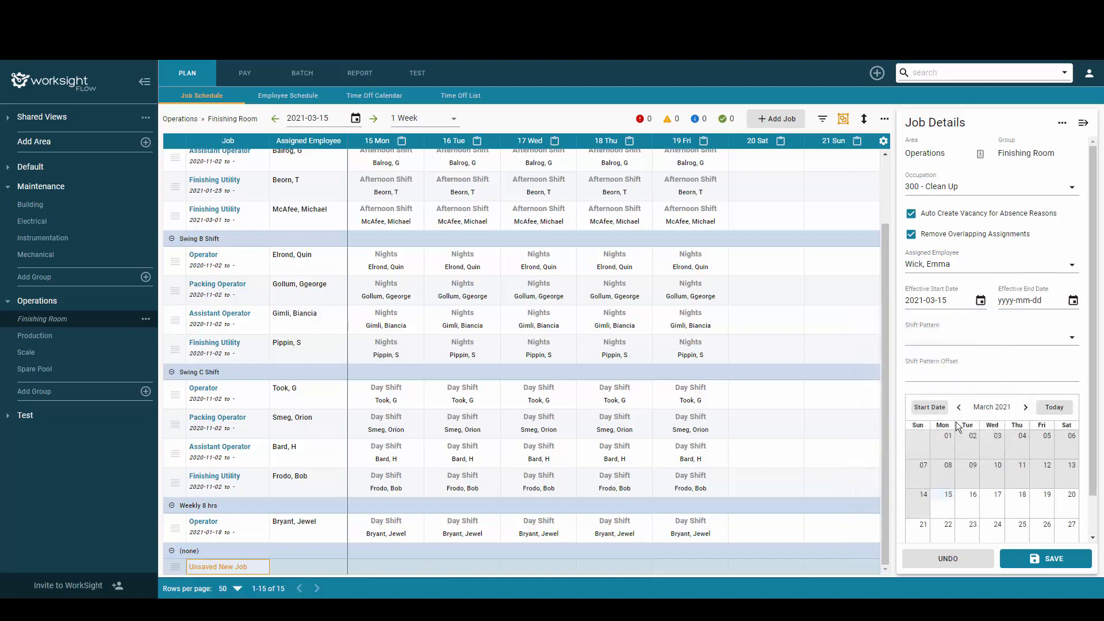
{"action": "left_click", "coordinate": [1073, 301]}
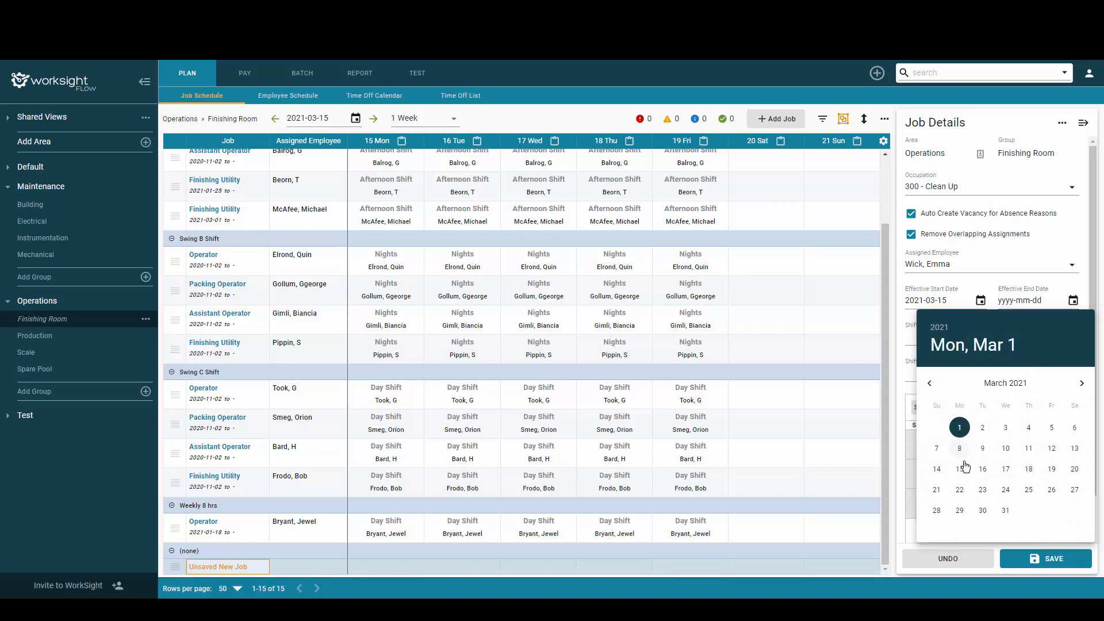
{"action": "left_click", "coordinate": [935, 511]}
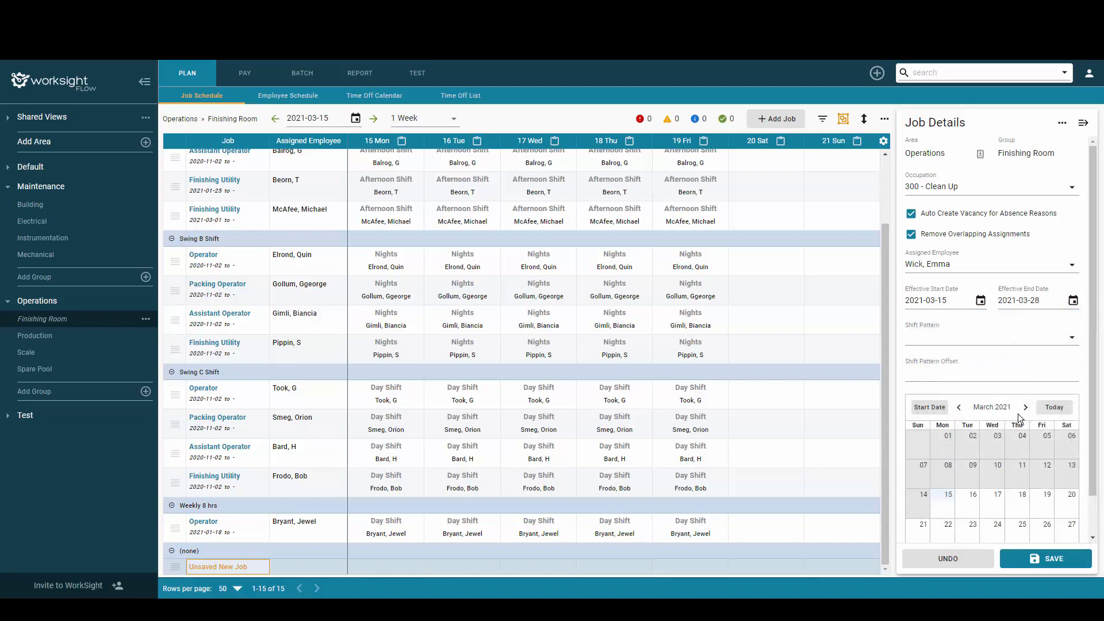
Apply the M-Fri 8 hrs shift pattern with an offset of 0 to the Clean Up job and save it
{"action": "left_click", "coordinate": [1072, 339]}
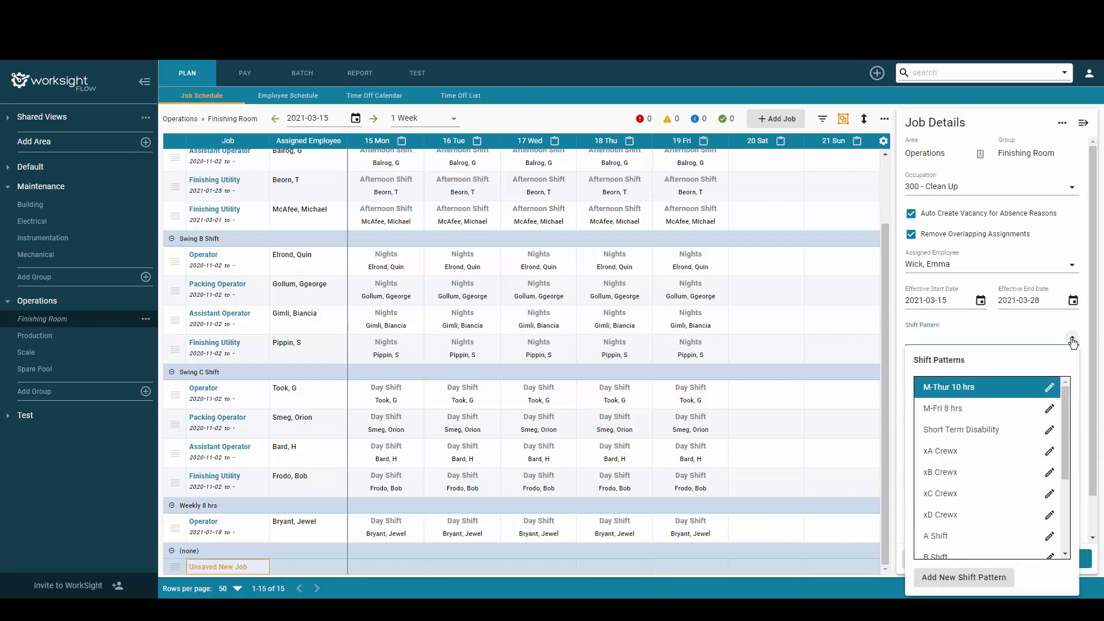
{"action": "left_click", "coordinate": [981, 410]}
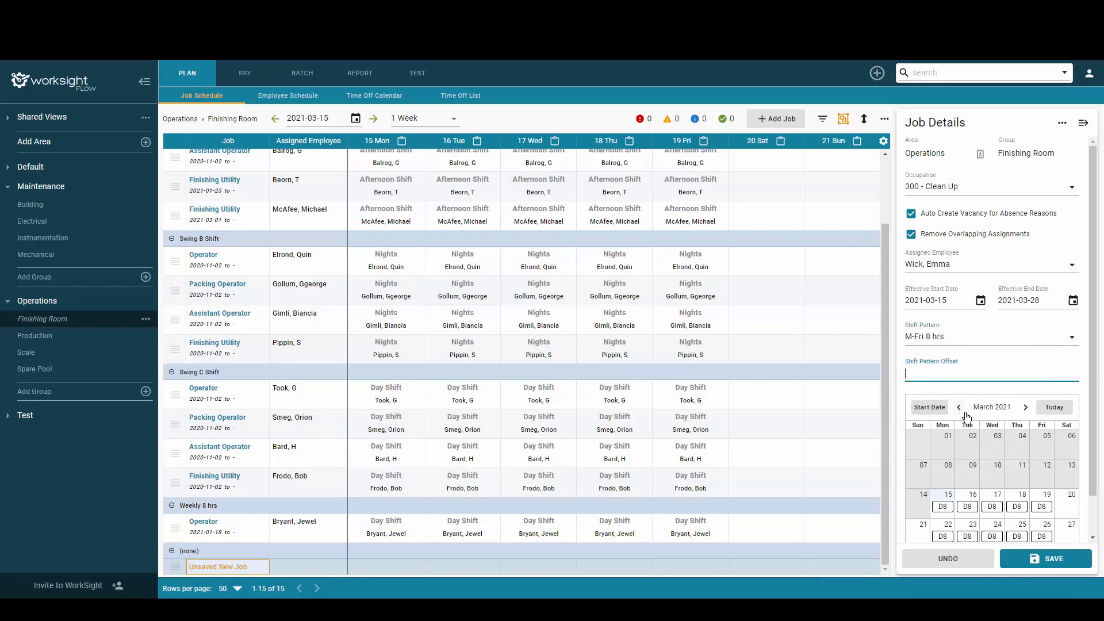
{"action": "type", "text": "0"}
{"action": "scroll", "coordinate": [1001, 404], "scroll_direction": "down", "scroll_amount": 2}
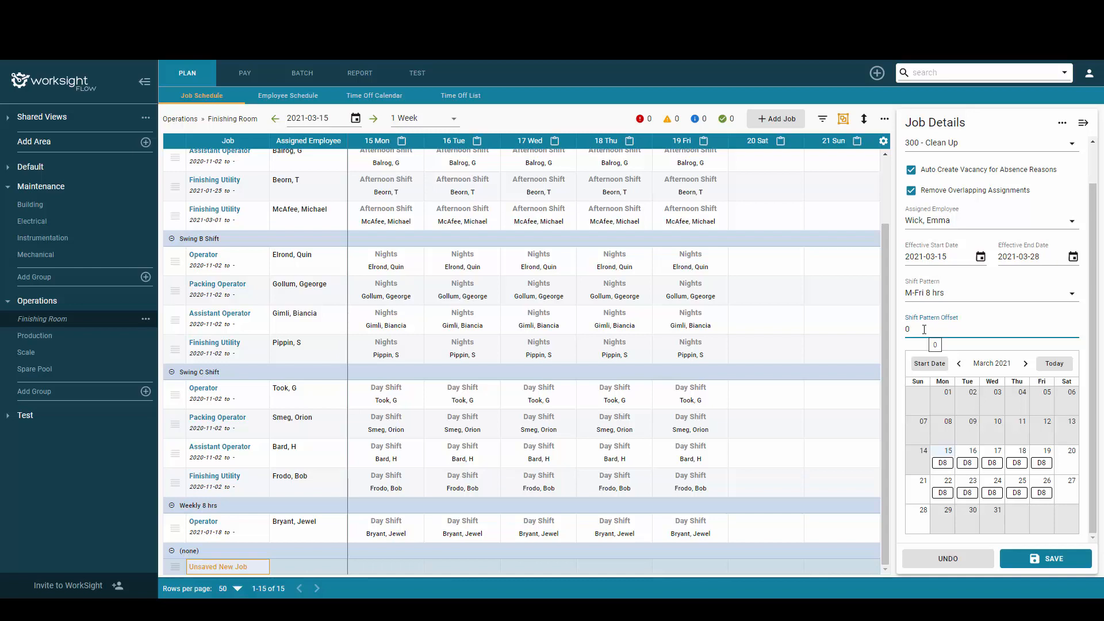
{"action": "left_click", "coordinate": [1047, 558]}
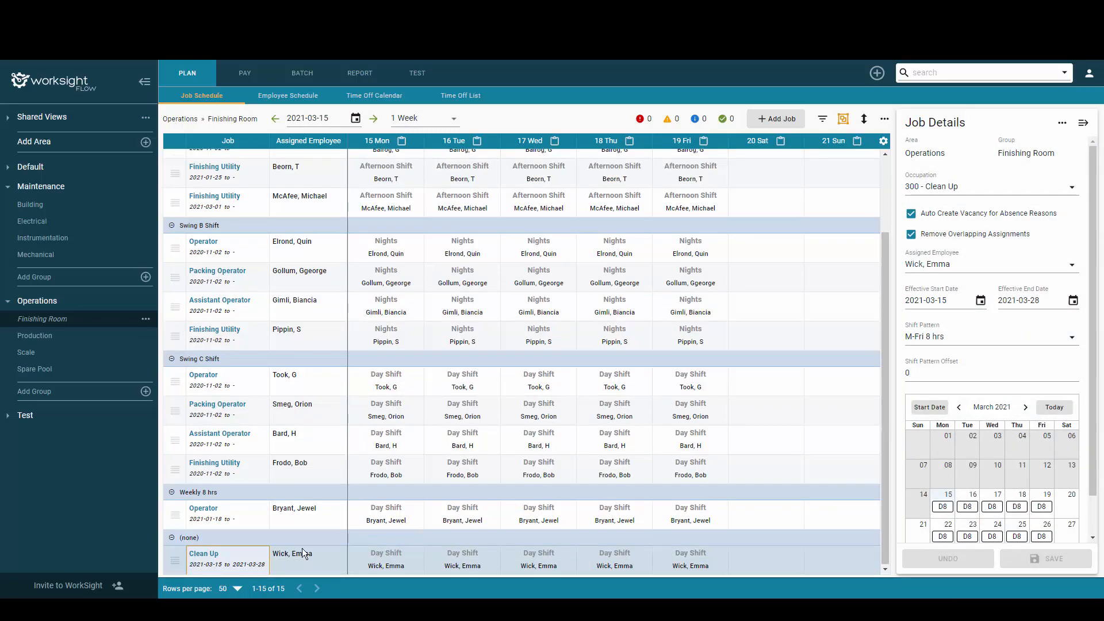
Change the reason for the Swing A Assistant Operator's 15–19 March shifts to VAC - Vacation and save
{"action": "scroll", "coordinate": [407, 461], "scroll_direction": "up", "scroll_amount": 3}
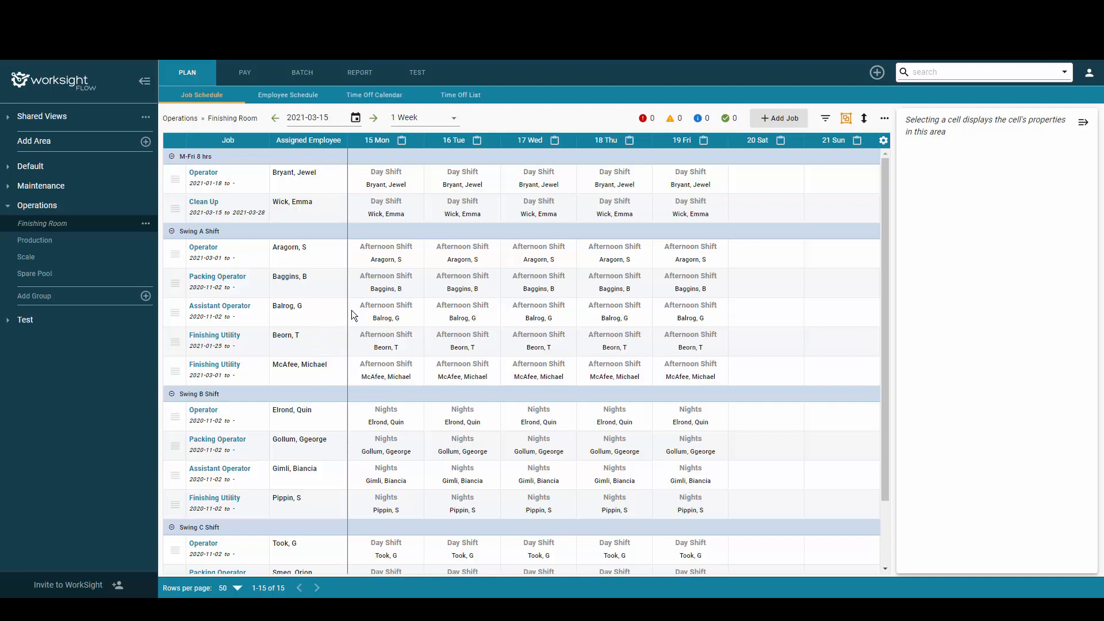
{"action": "left_click_drag", "start_coordinate": [354, 311], "coordinate": [658, 316]}
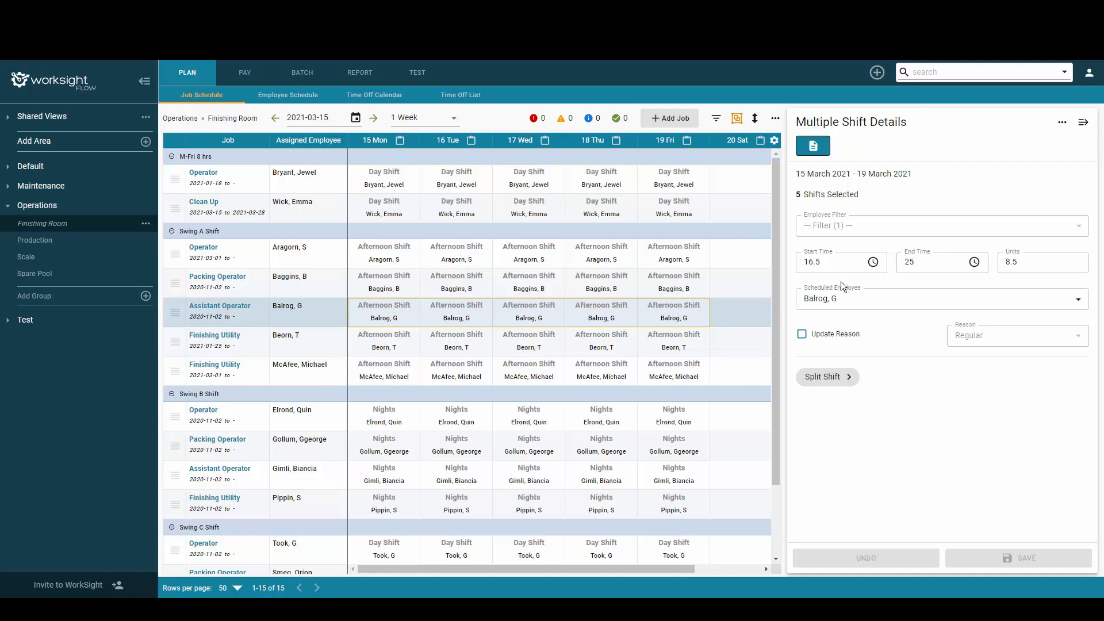
{"action": "left_click", "coordinate": [801, 339]}
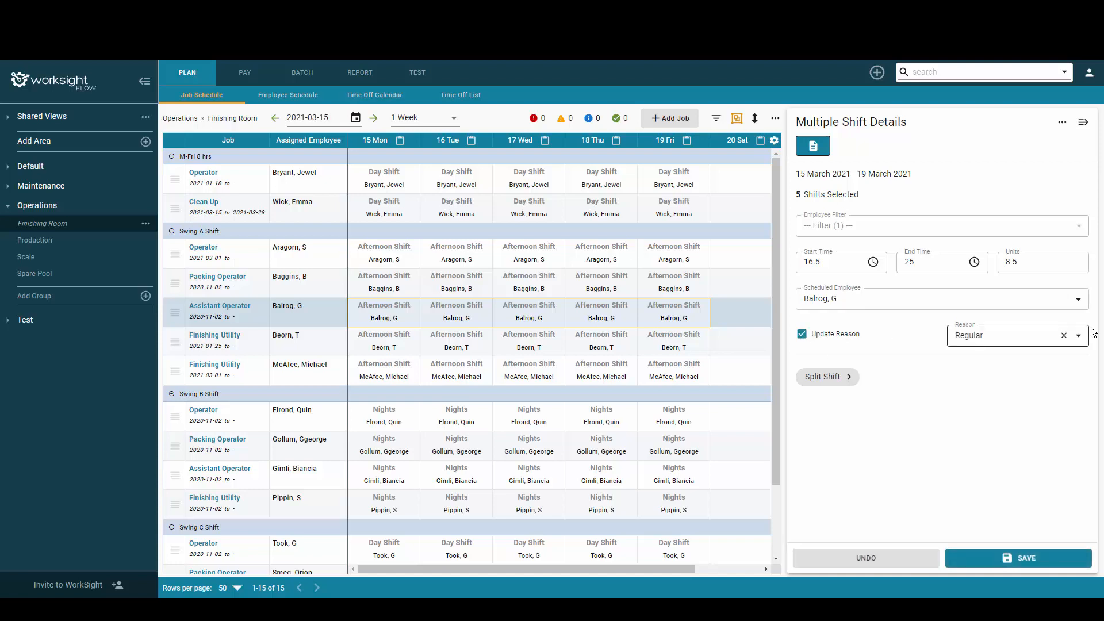
{"action": "left_click", "coordinate": [1060, 336]}
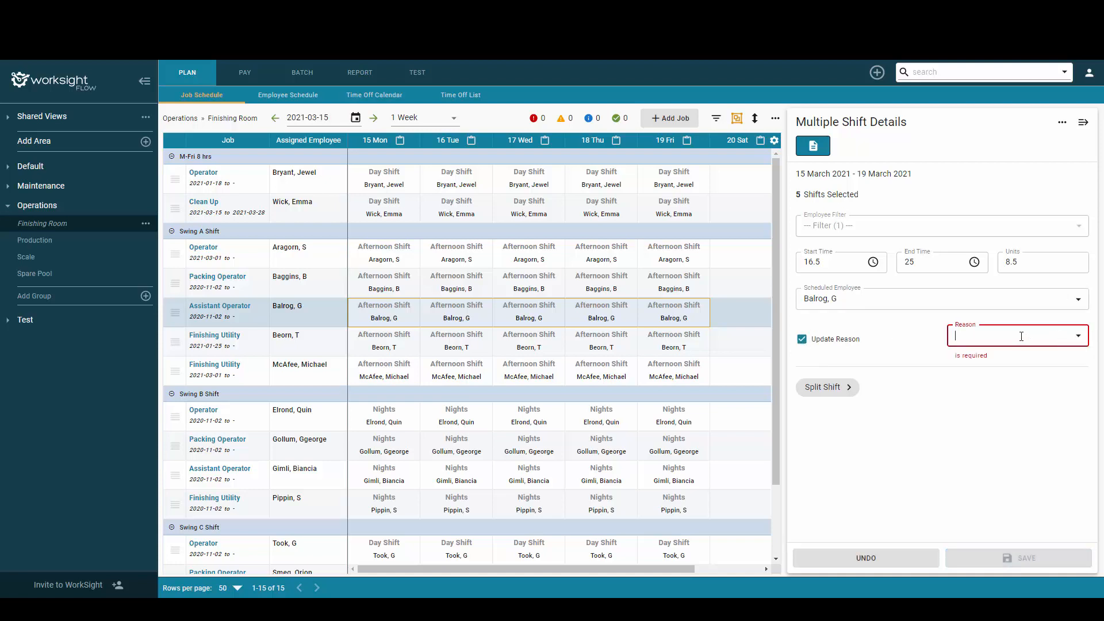
{"action": "type", "text": "vac"}
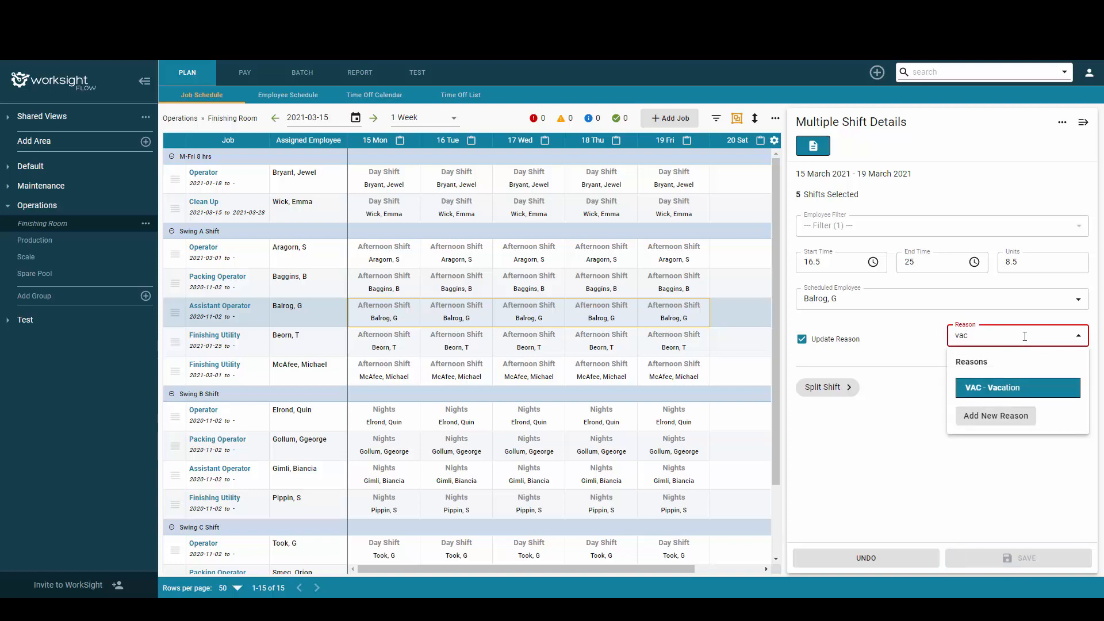
{"action": "left_click", "coordinate": [1013, 389]}
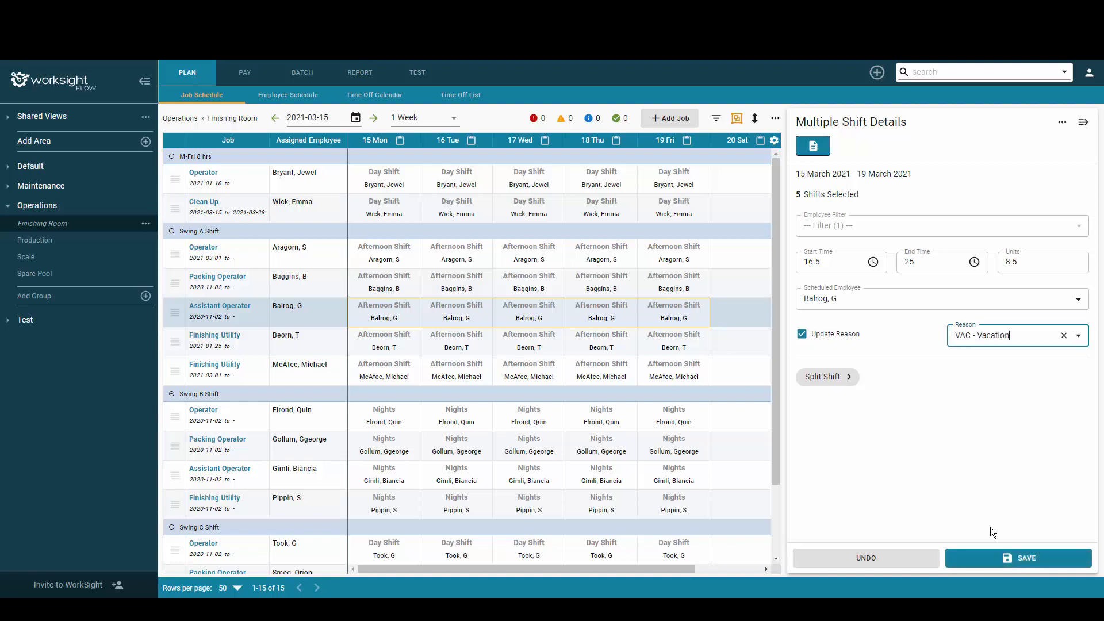
{"action": "left_click", "coordinate": [994, 569]}
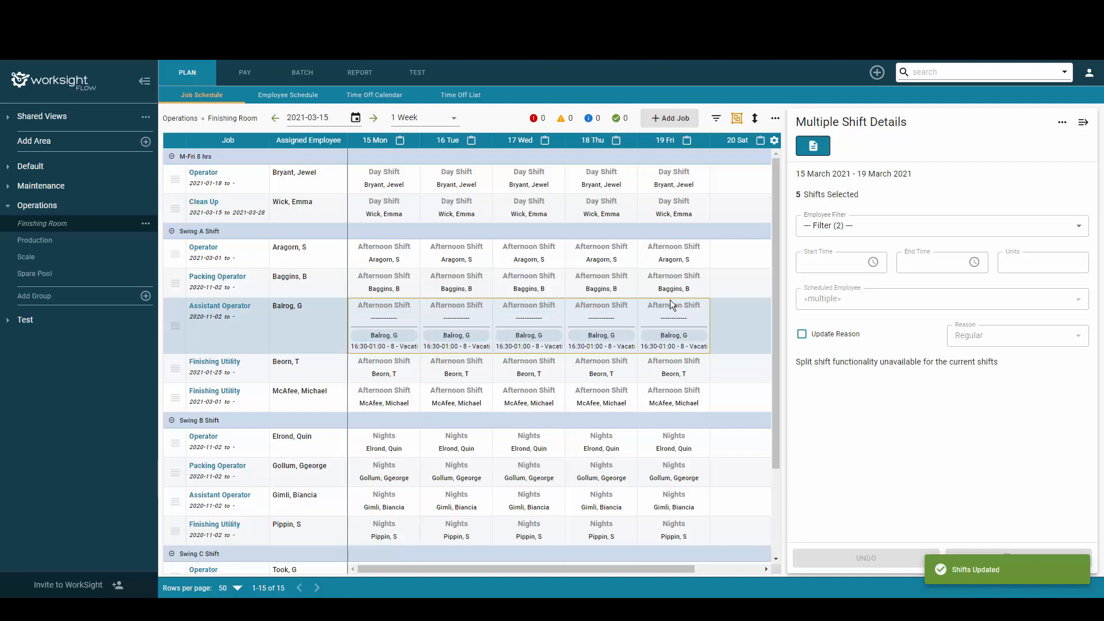
Filter the Assistant Operator shifts to Vacant, schedule the employee of the first Swing A Finishing Utility job for them, and save
{"action": "left_click", "coordinate": [887, 230]}
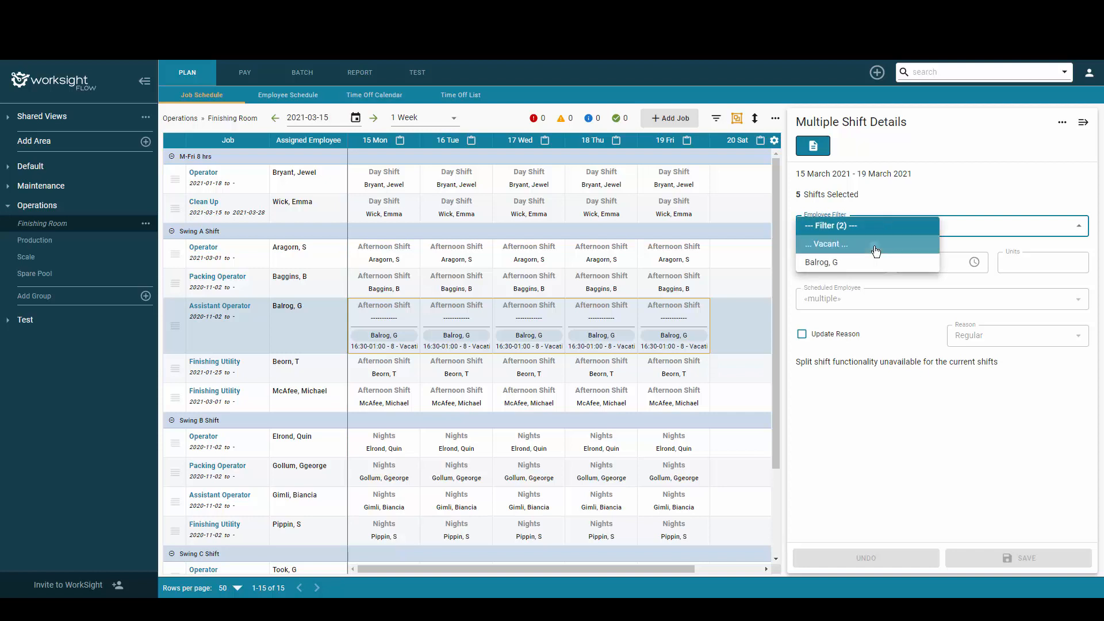
{"action": "left_click", "coordinate": [875, 250]}
{"action": "left_click", "coordinate": [863, 299]}
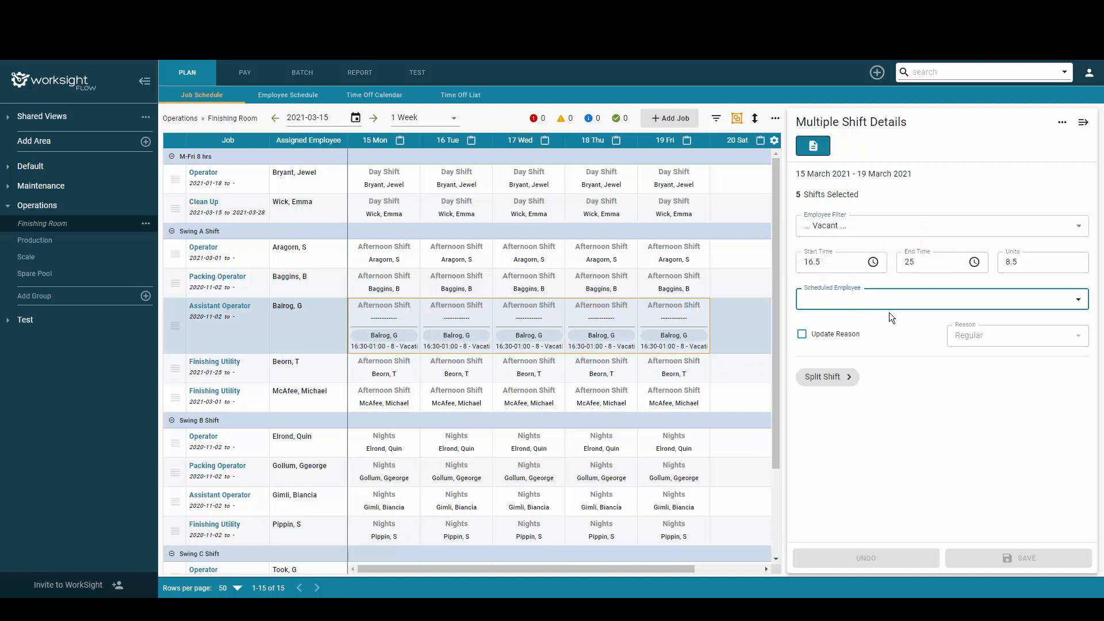
{"action": "type", "text": "beo"}
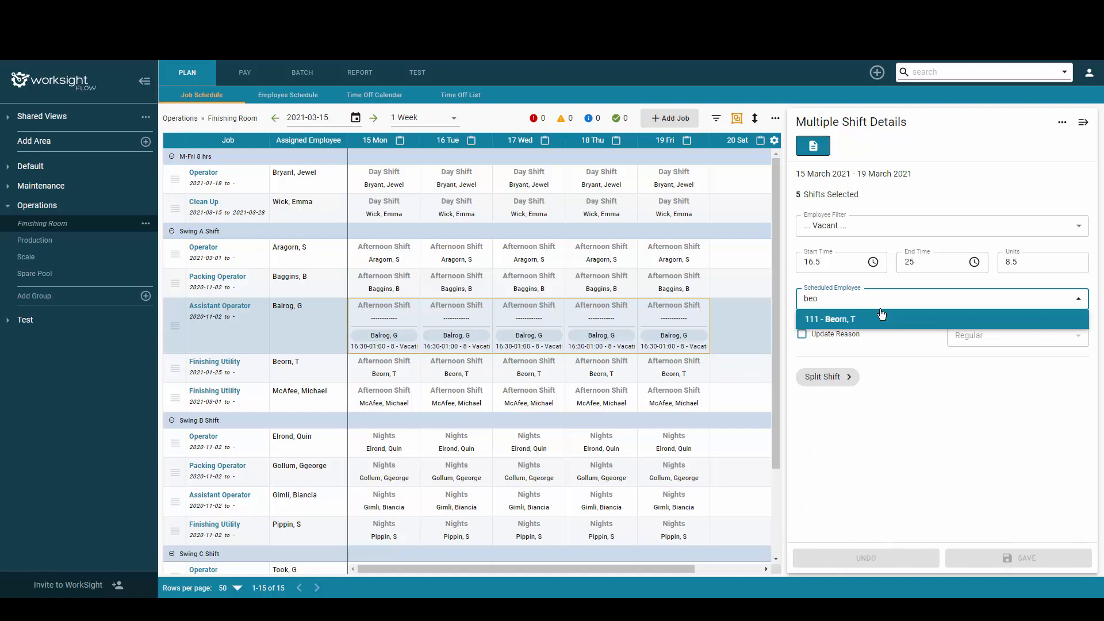
{"action": "left_click", "coordinate": [851, 318]}
{"action": "left_click", "coordinate": [1014, 558]}
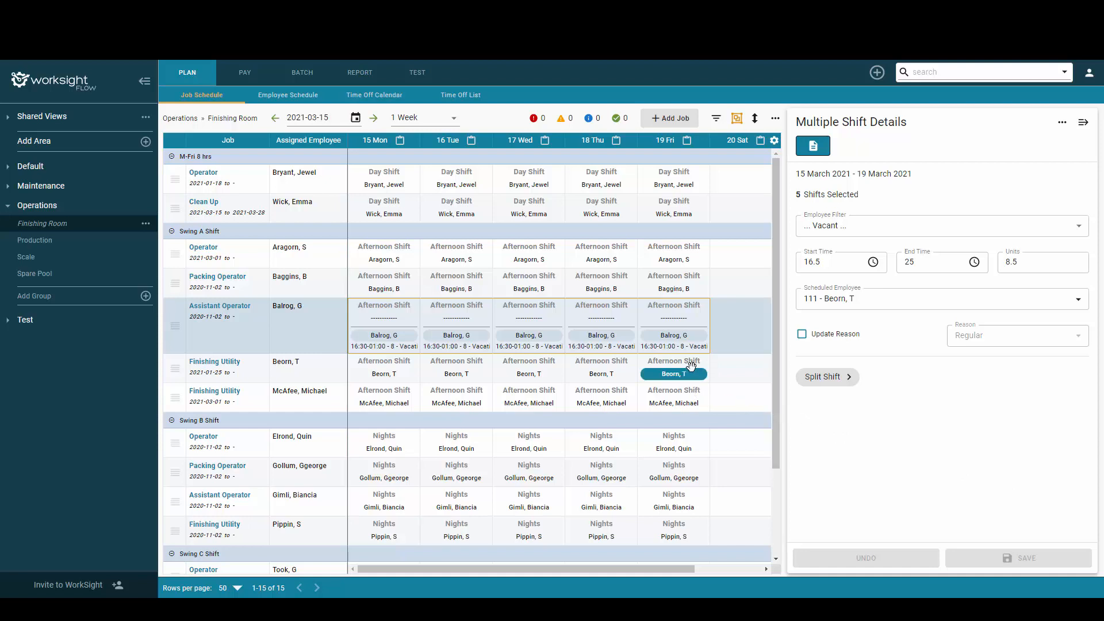
{"action": "left_click_drag", "start_coordinate": [690, 365], "coordinate": [651, 422]}
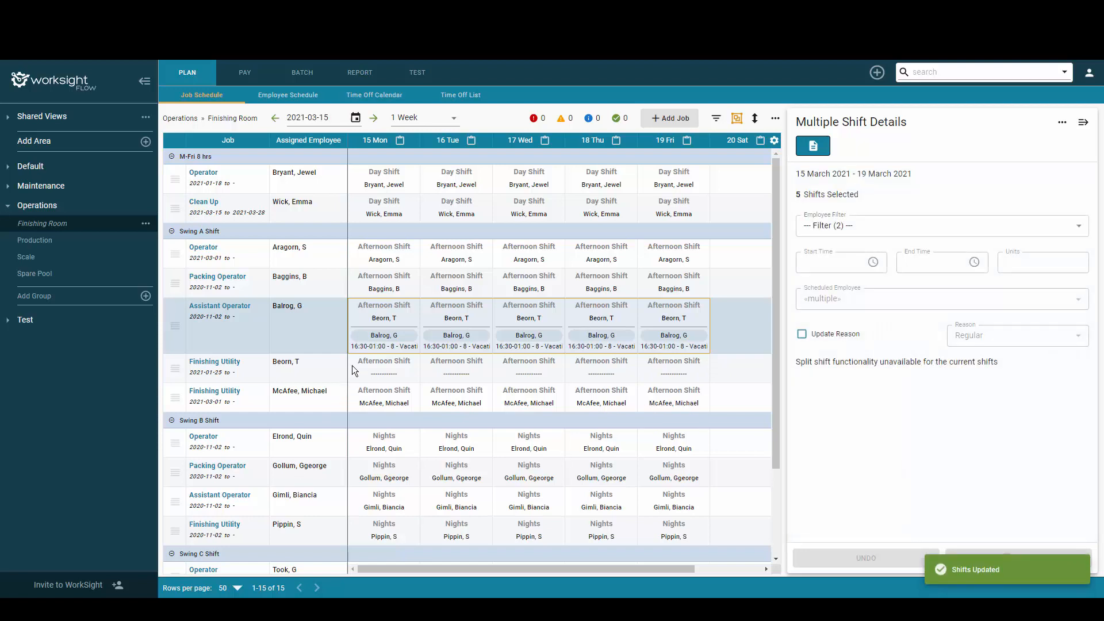
Fill the first Finishing Utility job's vacant 15–19 March shifts with the second Swing A Finishing Utility employee and save
{"action": "left_click_drag", "start_coordinate": [352, 364], "coordinate": [649, 373]}
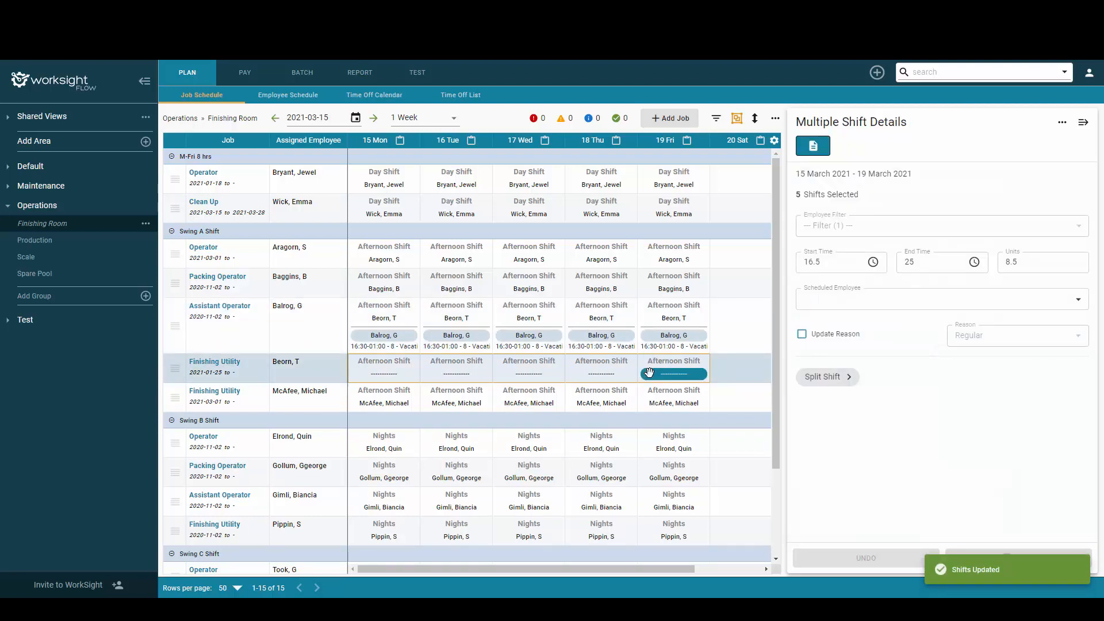
{"action": "left_click", "coordinate": [804, 305]}
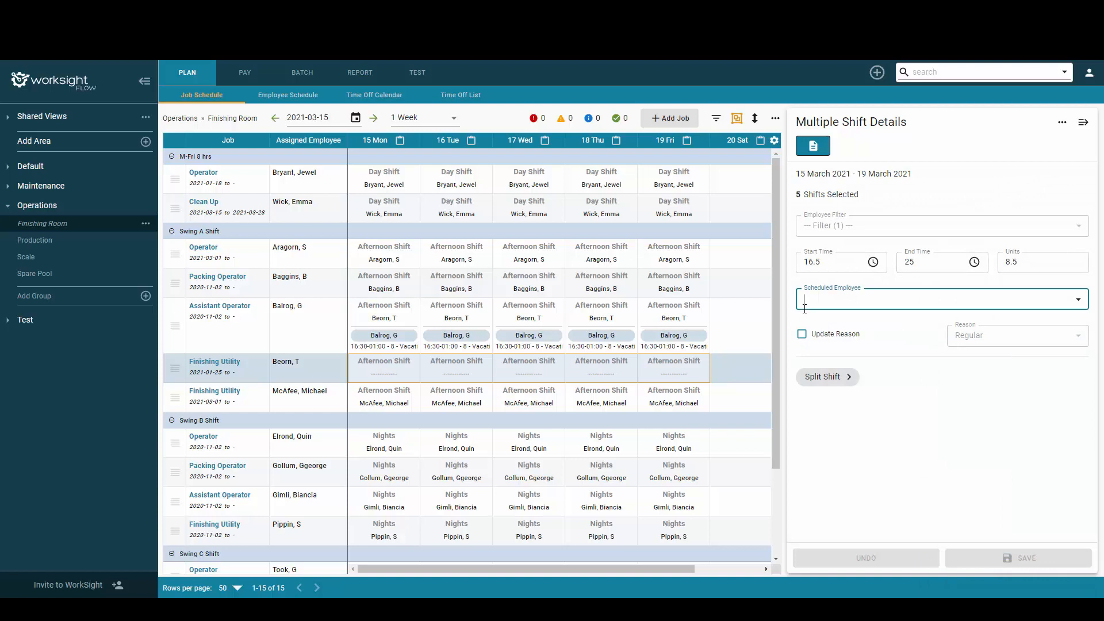
{"action": "type", "text": "mic"}
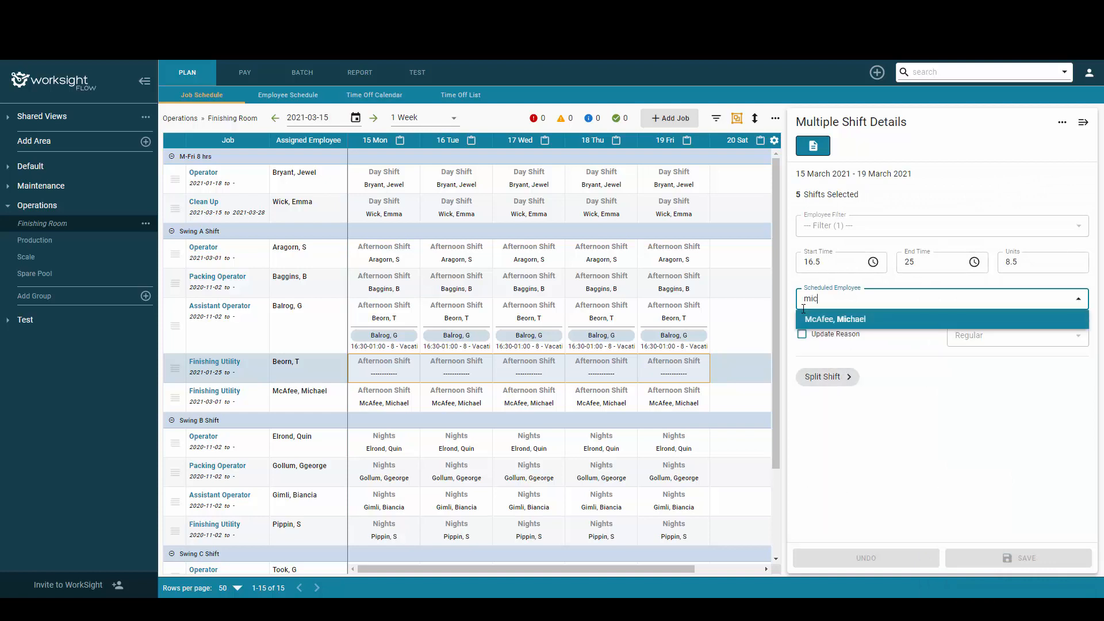
{"action": "left_click", "coordinate": [812, 319]}
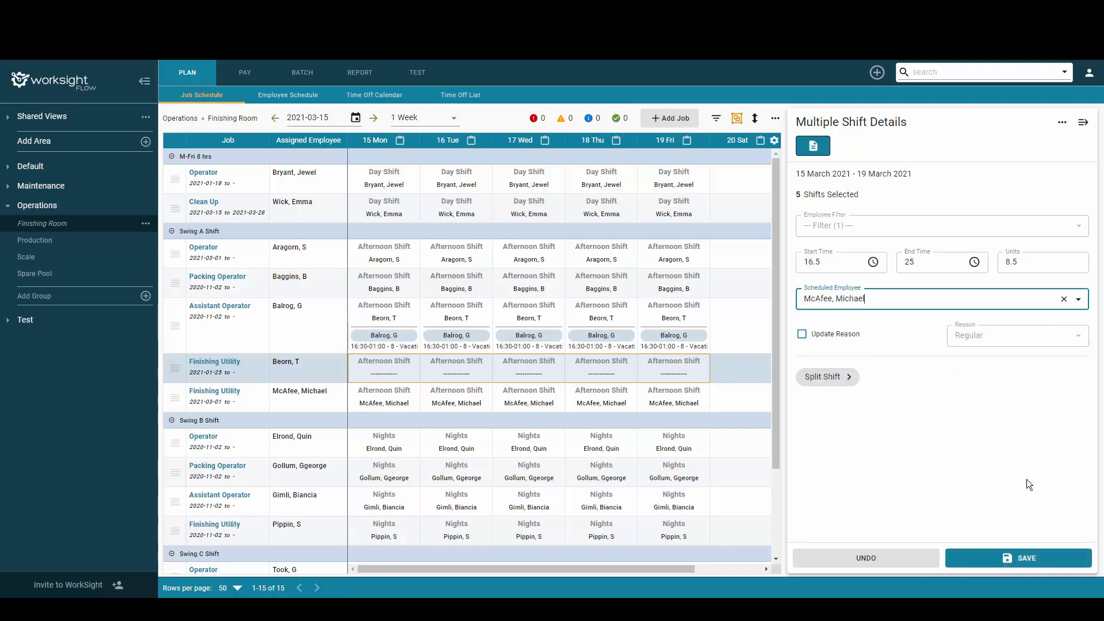
{"action": "left_click", "coordinate": [1016, 557]}
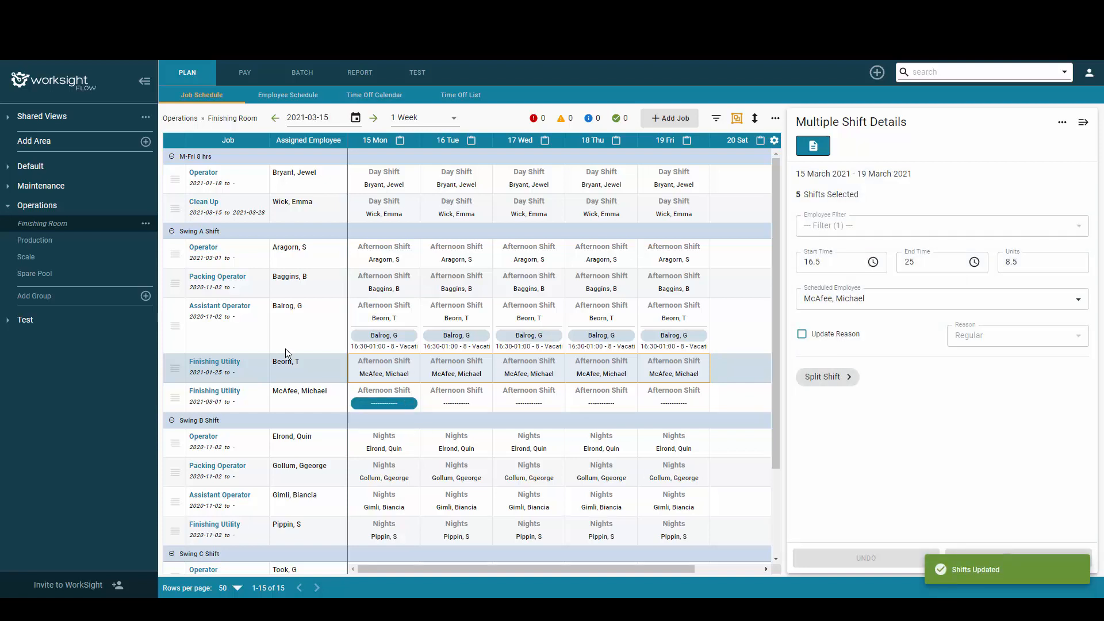
Schedule the first candidate under the Spare Pool rule for the second Finishing Utility job's entire vacant shift on 15 March
{"action": "left_click", "coordinate": [353, 395]}
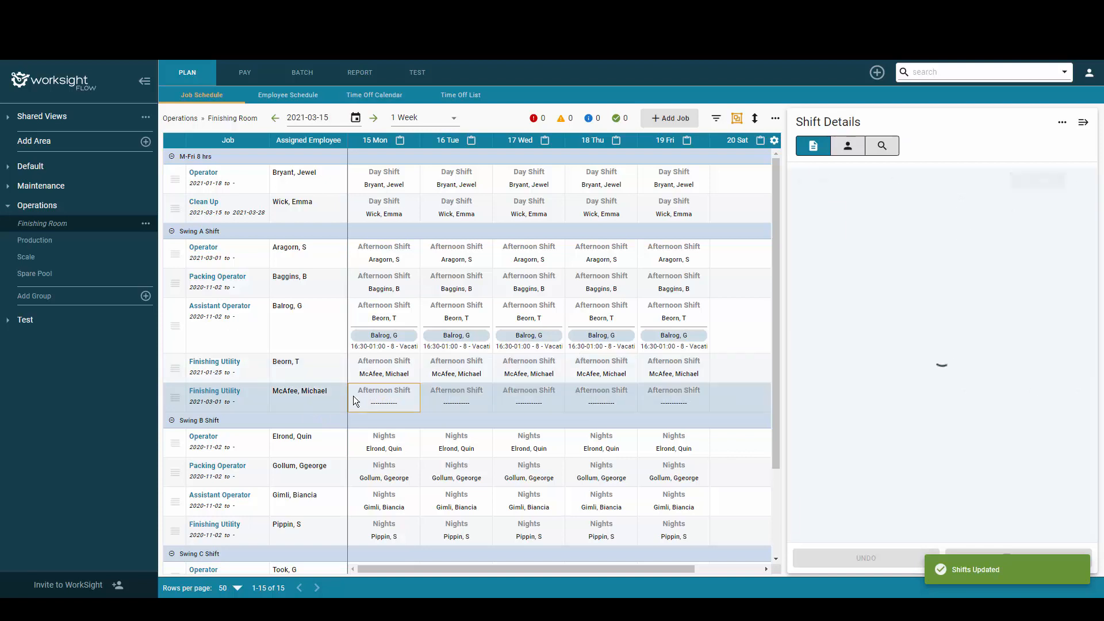
{"action": "left_click", "coordinate": [885, 146]}
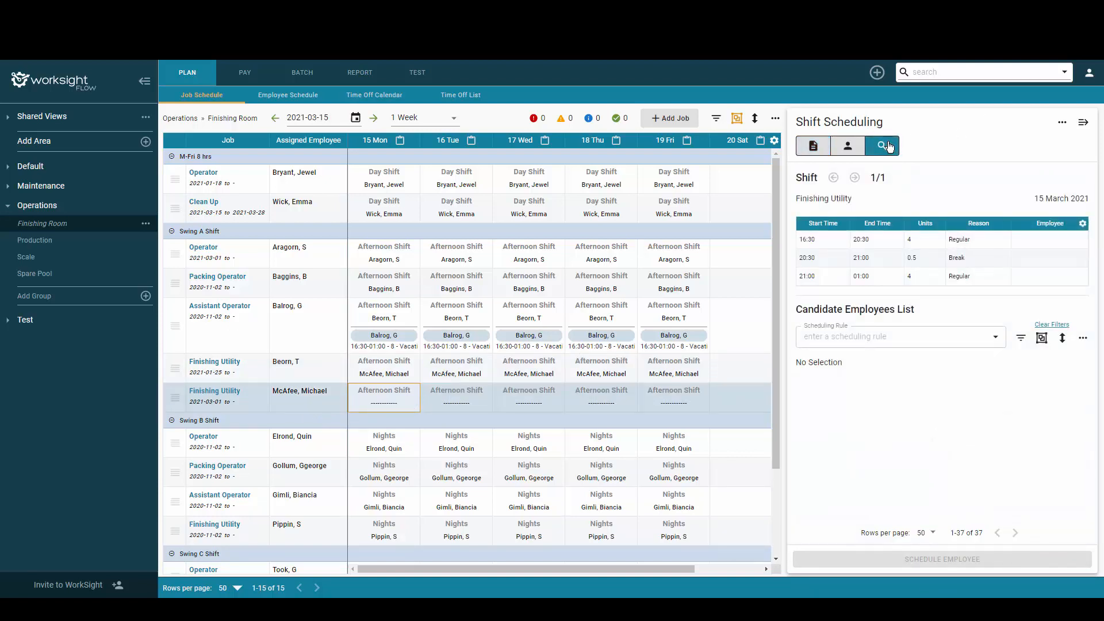
{"action": "left_click", "coordinate": [1026, 246]}
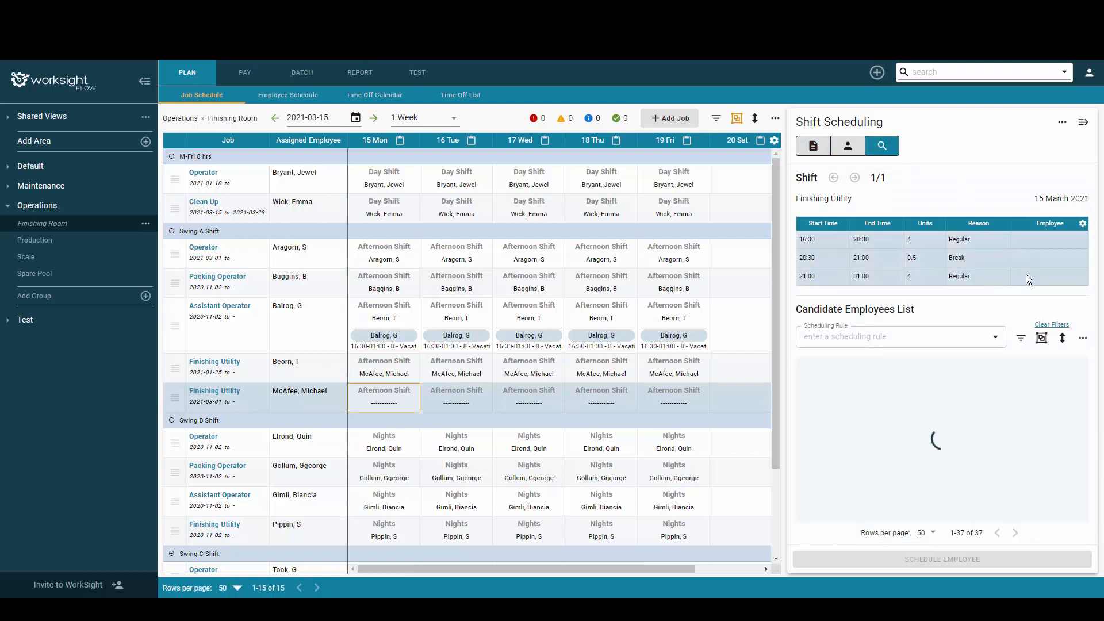
{"action": "left_click", "coordinate": [997, 340]}
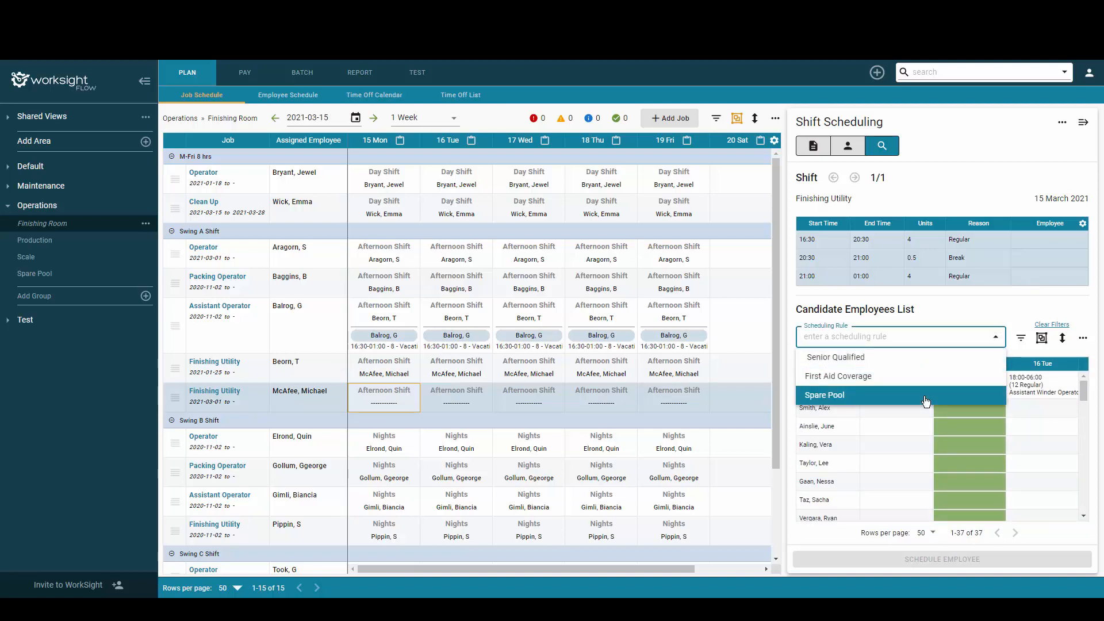
{"action": "left_click", "coordinate": [924, 401]}
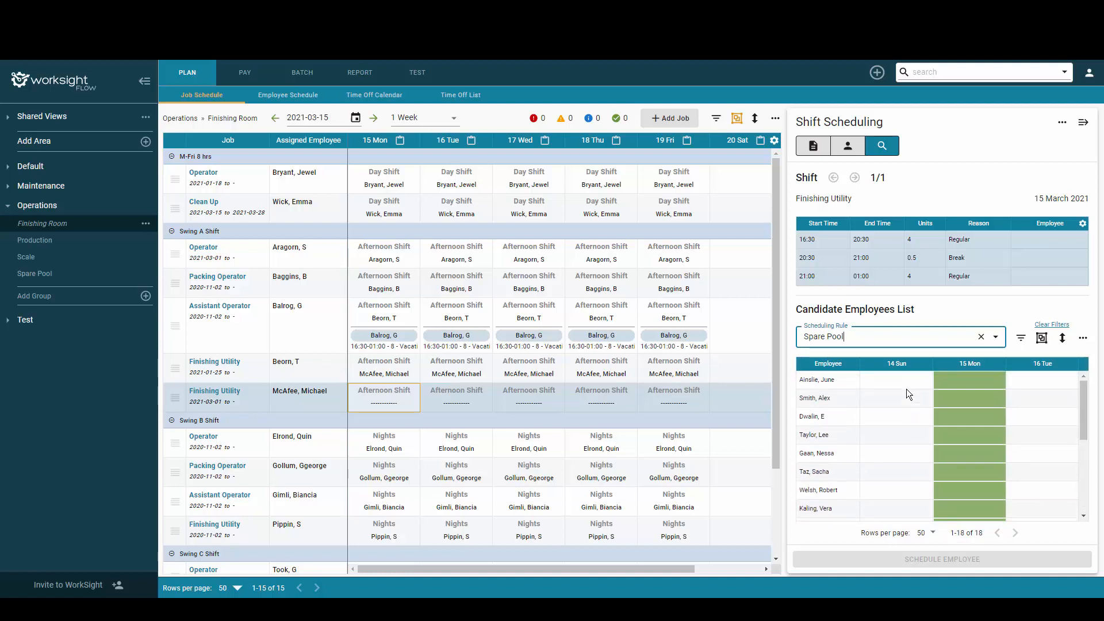
{"action": "left_click", "coordinate": [833, 378]}
{"action": "left_click", "coordinate": [941, 561]}
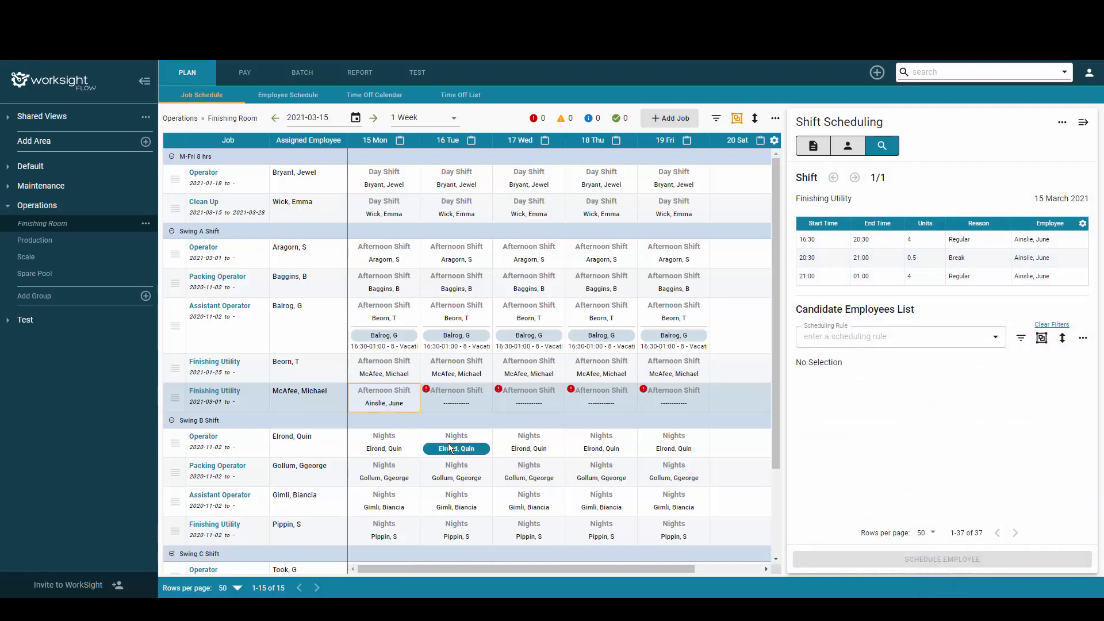
Paste the second Finishing Utility job's copied 15 March assignment into its vacant 16–19 March shifts
{"action": "left_click", "coordinate": [458, 401]}
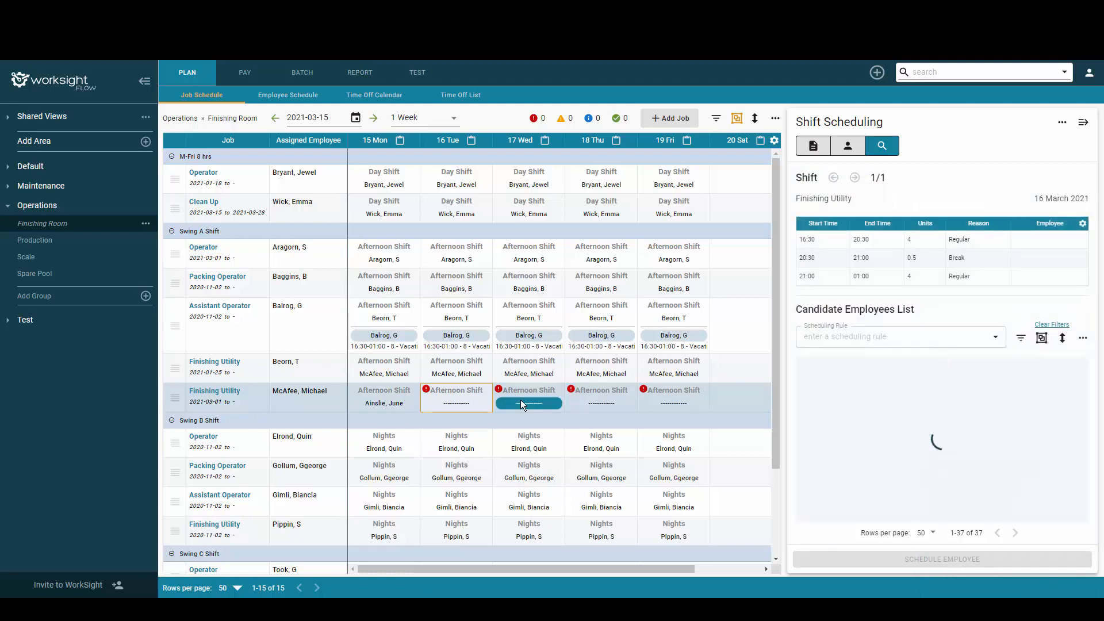
{"action": "left_click", "coordinate": [519, 399]}
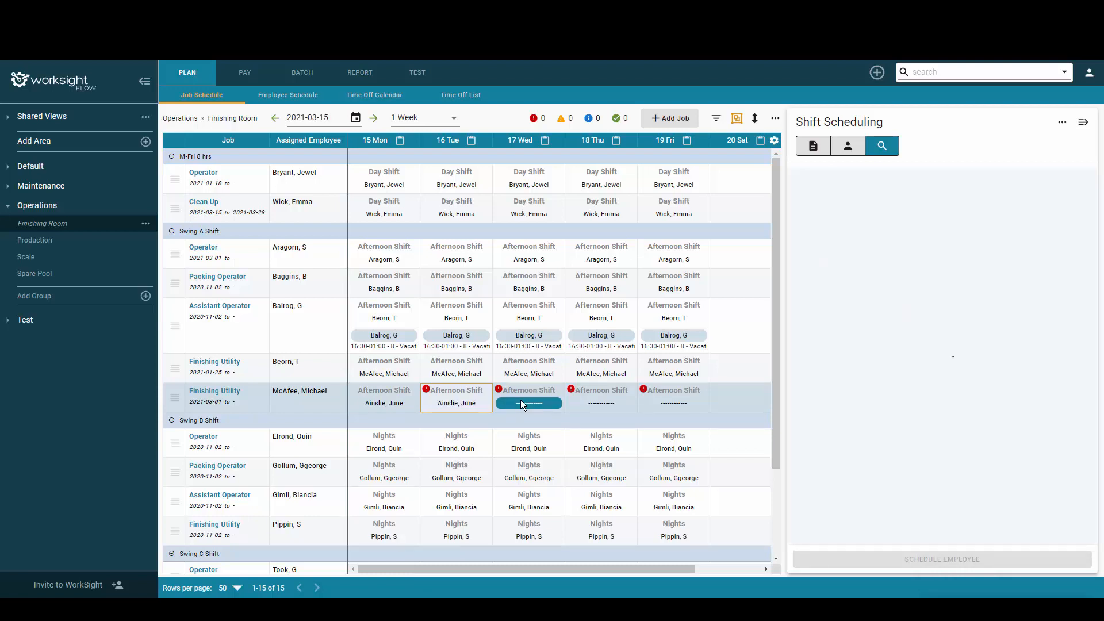
{"action": "key", "text": "ctrl+v"}
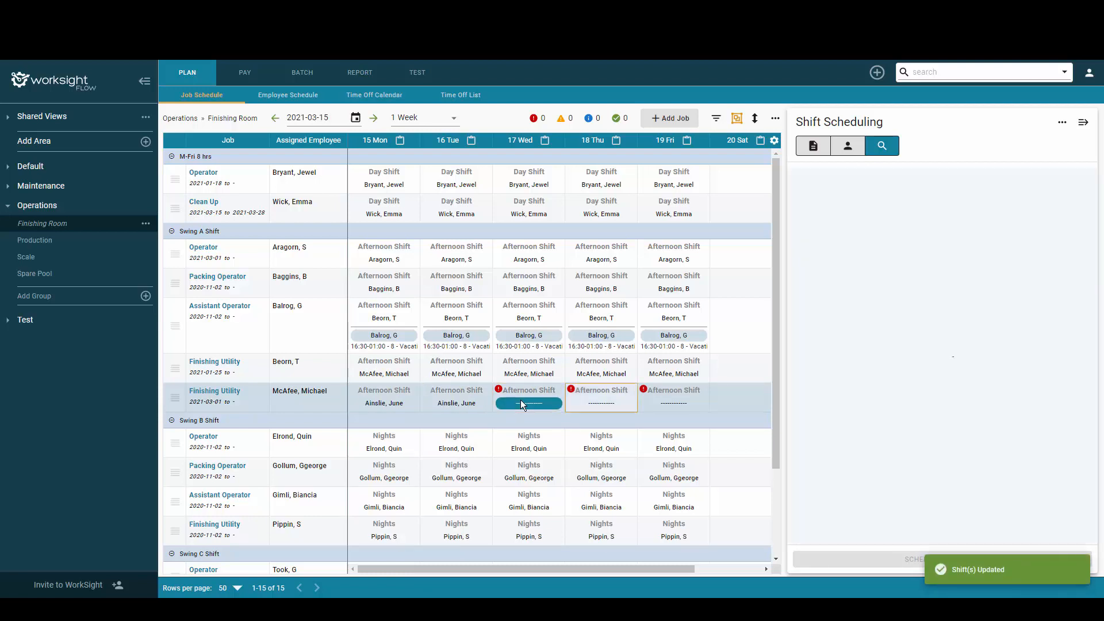
{"action": "key", "text": "ctrl+v"}
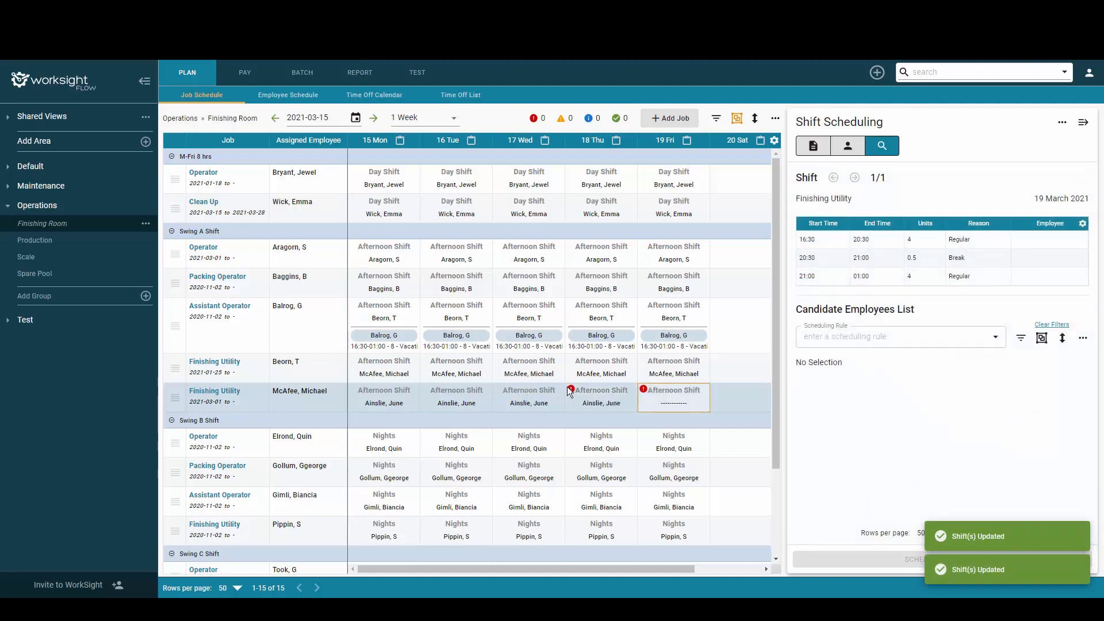
{"action": "left_click", "coordinate": [728, 399]}
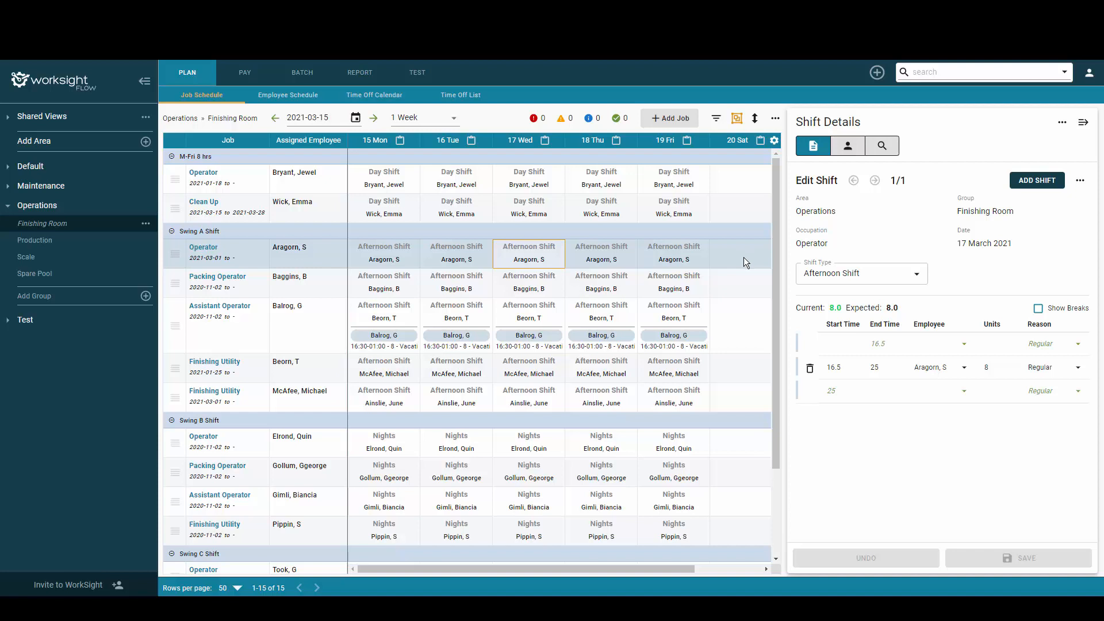
Change the reason for the Swing A Operator's 17 March shift to SCK - Sick and save
{"action": "left_click", "coordinate": [550, 253]}
{"action": "left_click", "coordinate": [862, 343]}
{"action": "left_click", "coordinate": [863, 344]}
{"action": "left_click", "coordinate": [1066, 369]}
{"action": "type", "text": "si"}
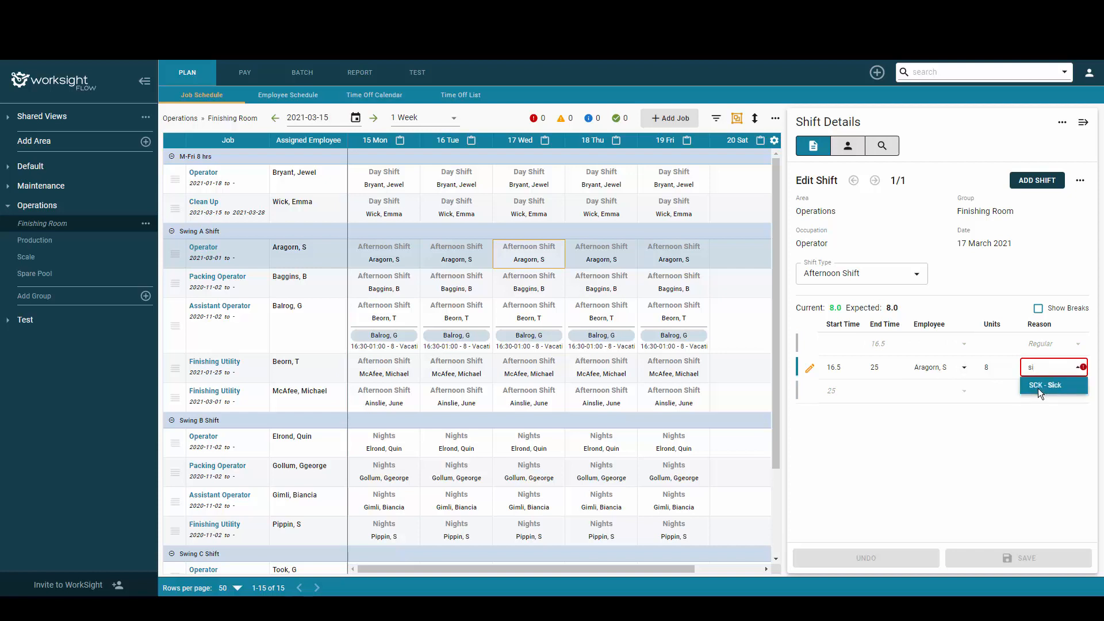
{"action": "left_click", "coordinate": [1040, 387]}
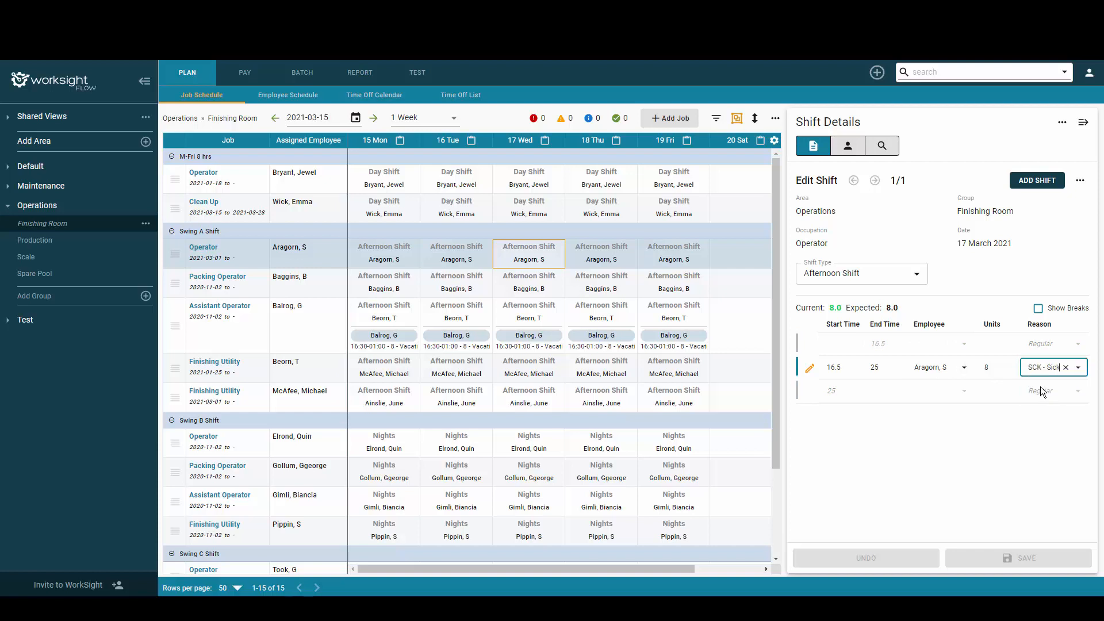
{"action": "left_click", "coordinate": [806, 367]}
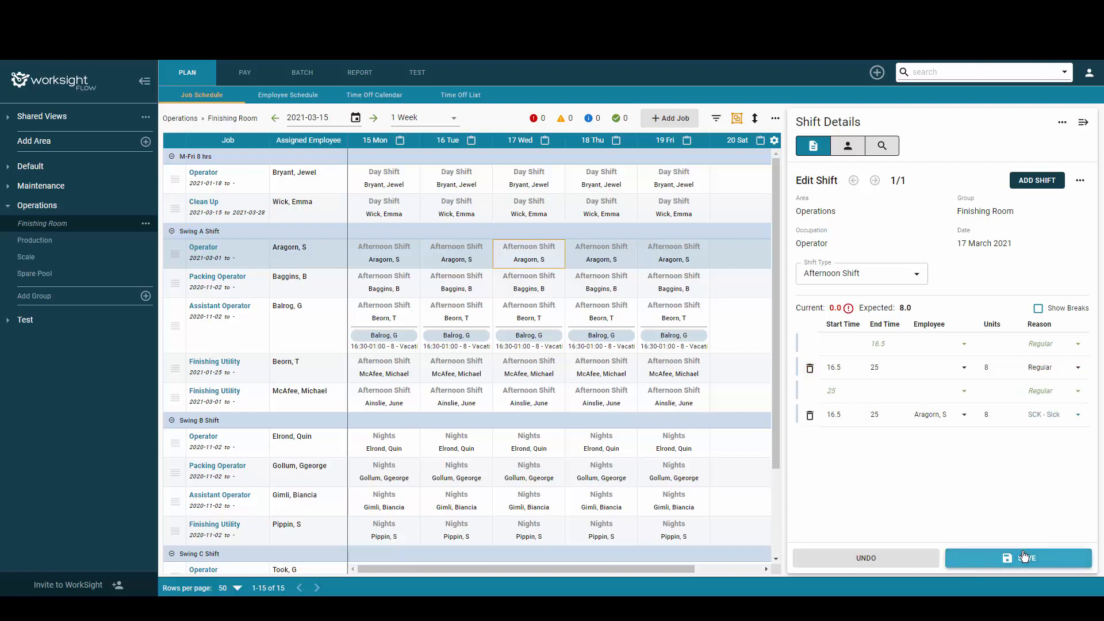
{"action": "left_click", "coordinate": [1024, 555]}
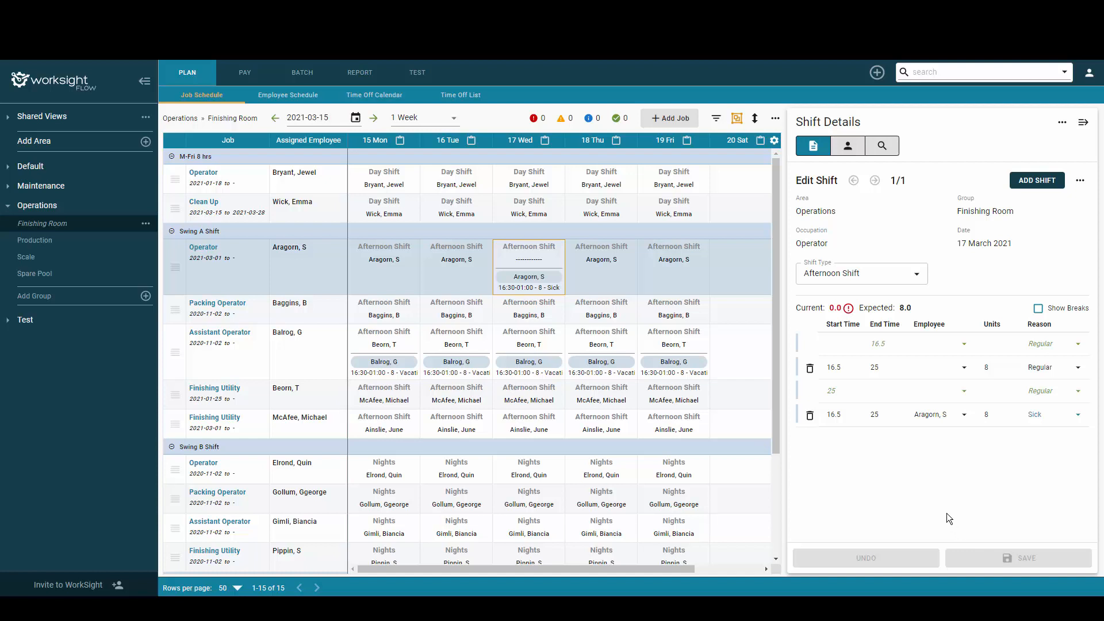
Schedule the first Senior Qualified candidate for the vacant Operator shift's 16:30–20:30 segment and 20:30–21:00 break on 17 March
{"action": "left_click", "coordinate": [891, 150]}
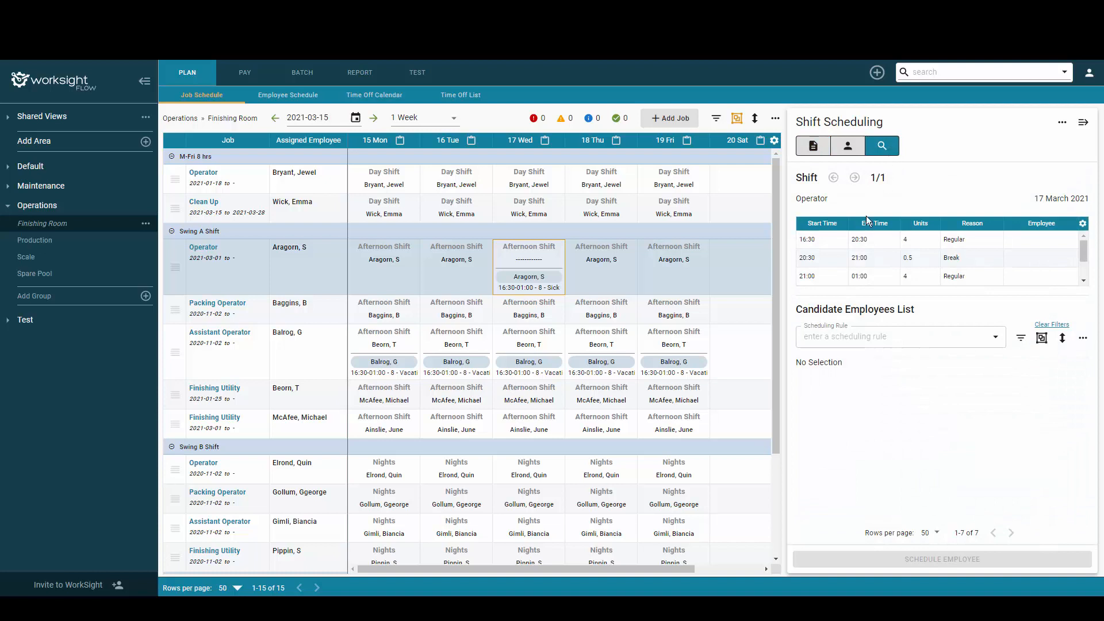
{"action": "left_click", "coordinate": [834, 243]}
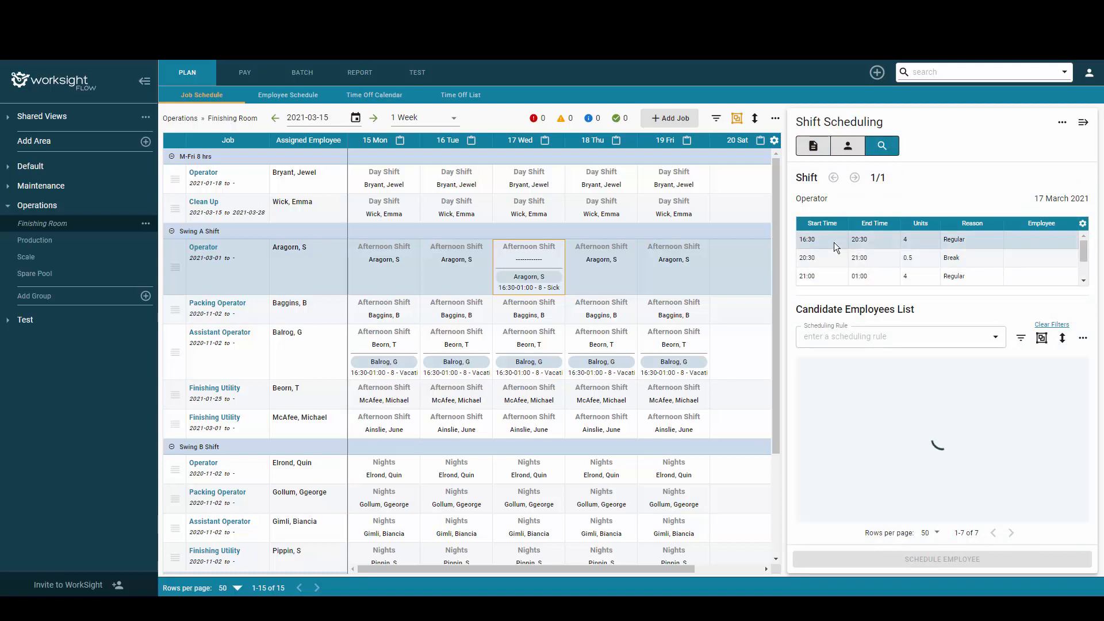
{"action": "left_click", "coordinate": [833, 257]}
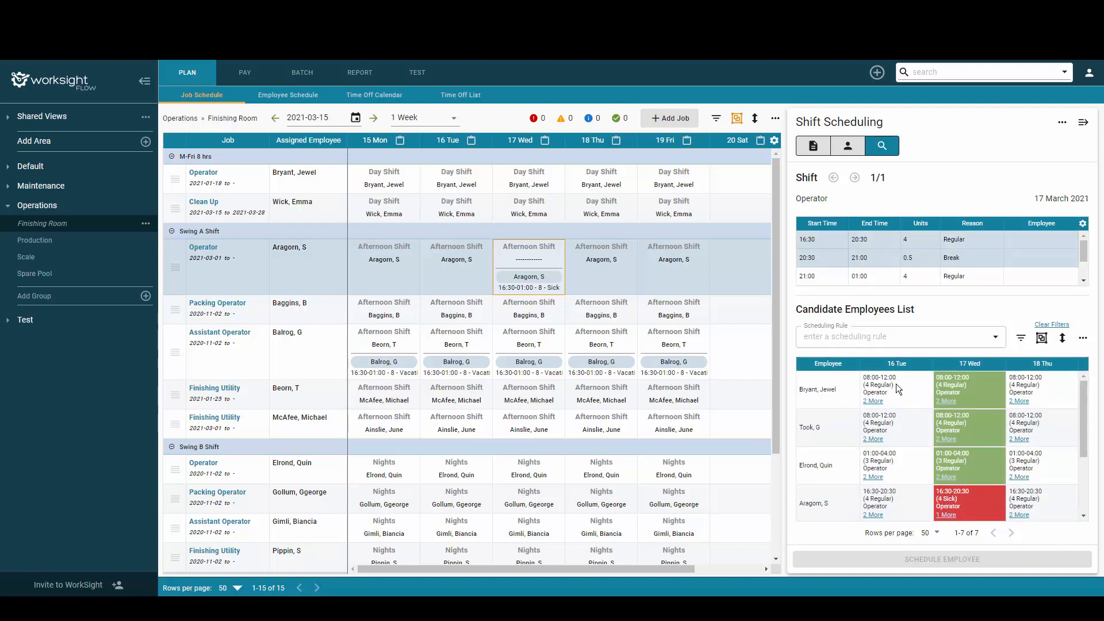
{"action": "left_click", "coordinate": [909, 338]}
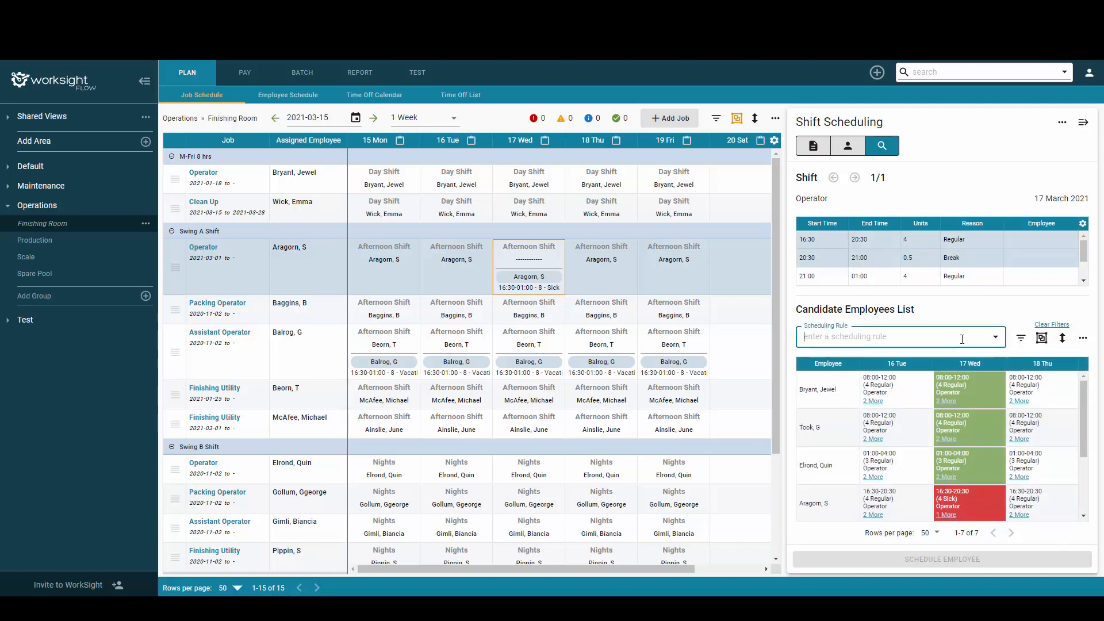
{"action": "left_click", "coordinate": [994, 339]}
{"action": "left_click", "coordinate": [918, 361]}
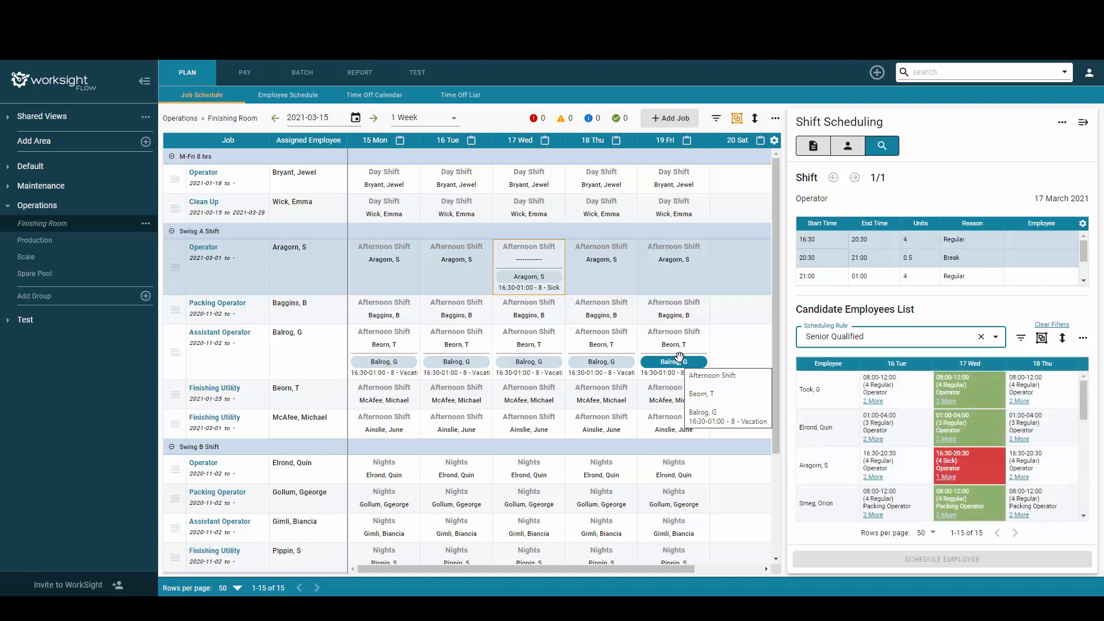
{"action": "left_click", "coordinate": [830, 402]}
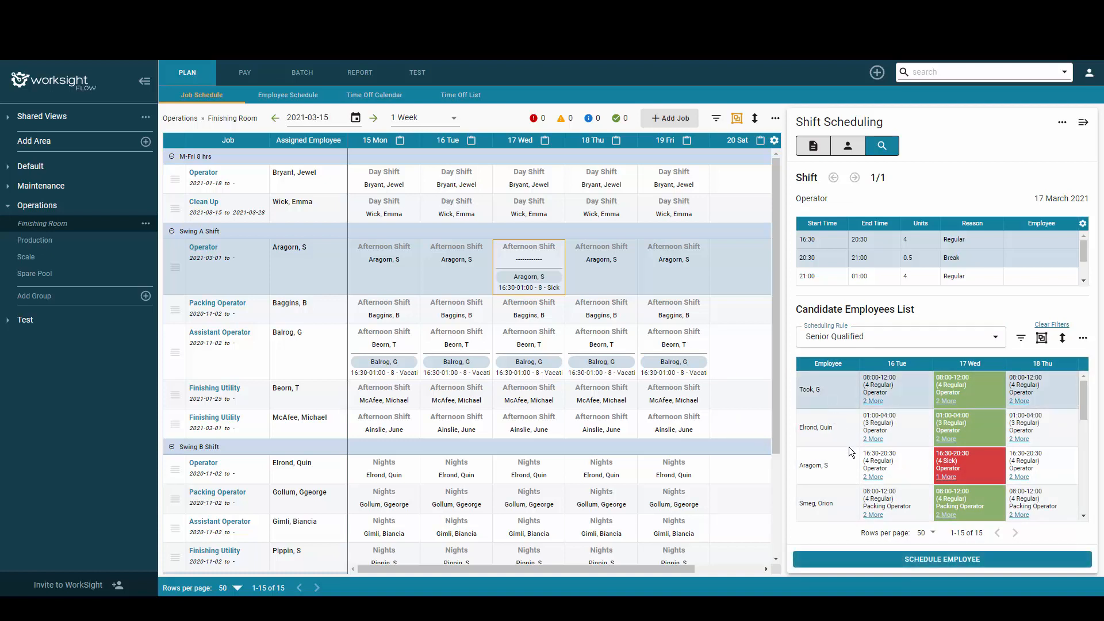
{"action": "left_click", "coordinate": [900, 562]}
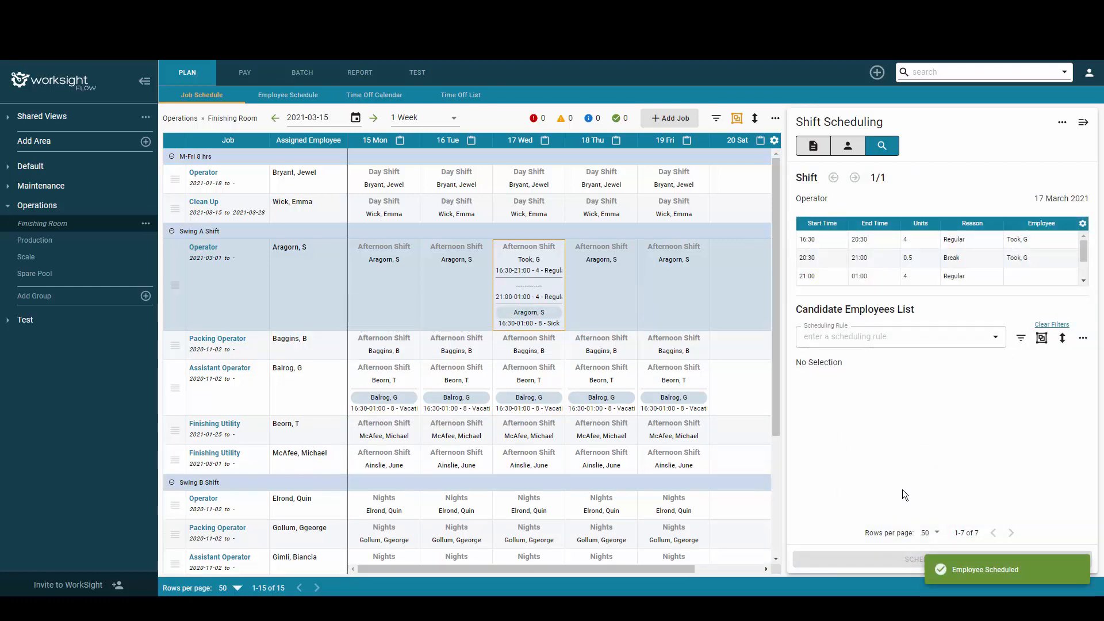
Schedule the second Senior Qualified candidate for the remaining 21:00–01:00 segment of the 17 March Operator shift
{"action": "left_click", "coordinate": [830, 278]}
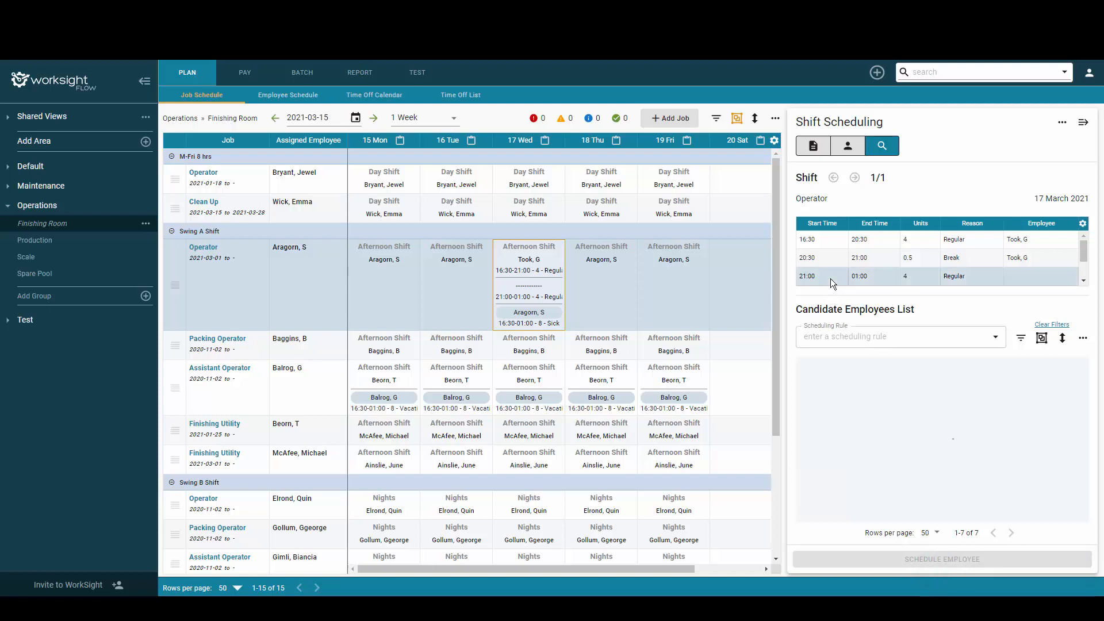
{"action": "left_click", "coordinate": [995, 343]}
{"action": "left_click", "coordinate": [965, 362]}
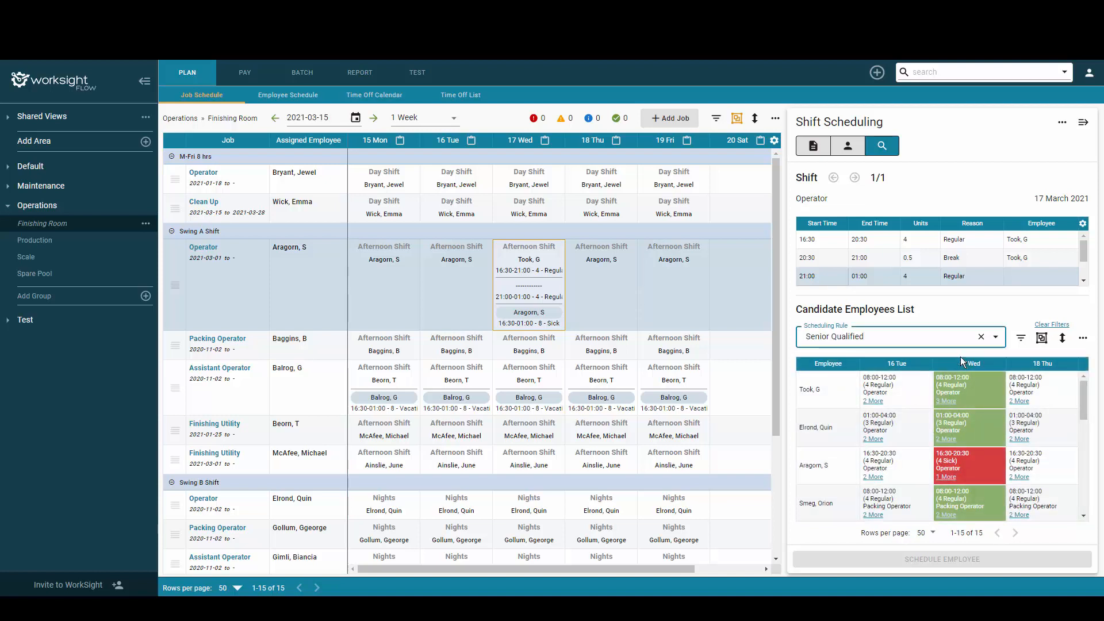
{"action": "left_click", "coordinate": [831, 433]}
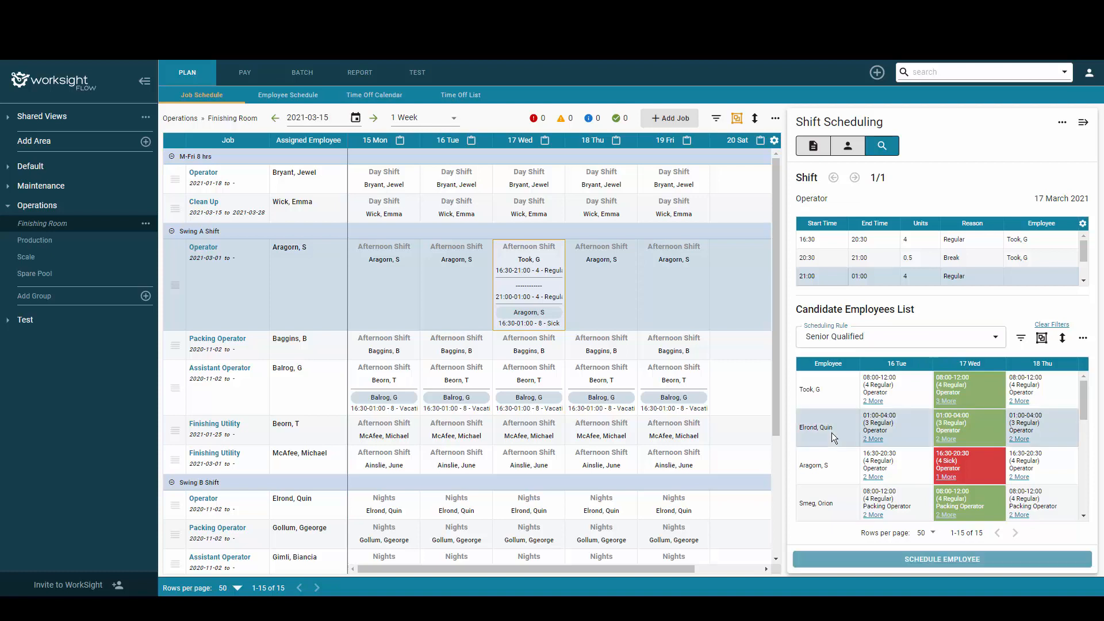
{"action": "left_click", "coordinate": [936, 568]}
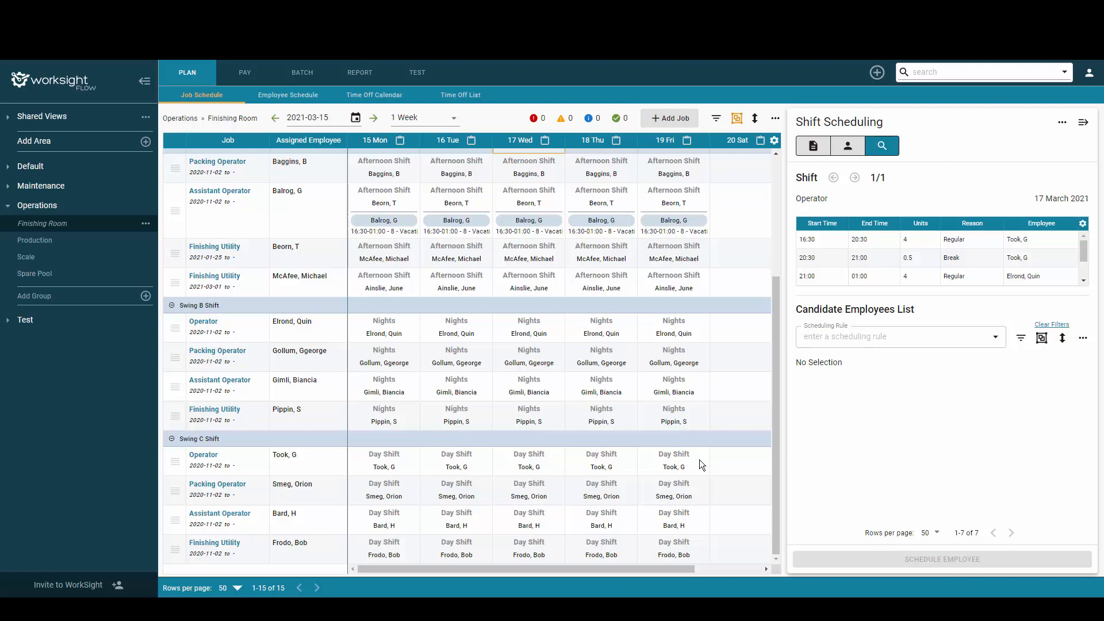
Set up a split from 8 to 8.5 for all four Swing C shifts on 19 March
{"action": "left_click_drag", "start_coordinate": [699, 459], "coordinate": [700, 548]}
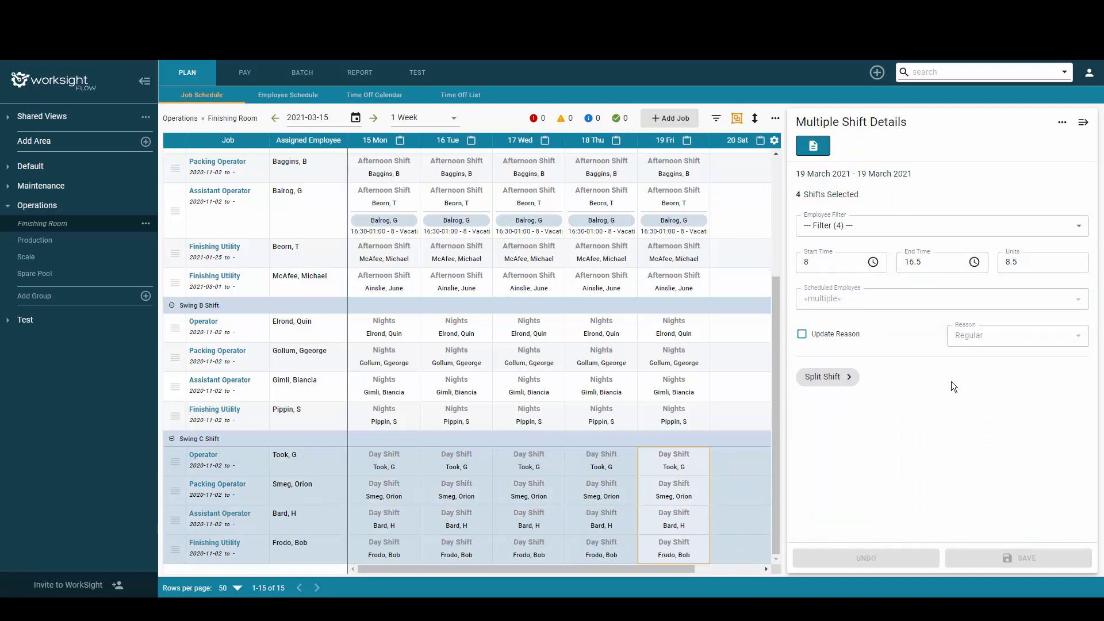
{"action": "left_click", "coordinate": [849, 380]}
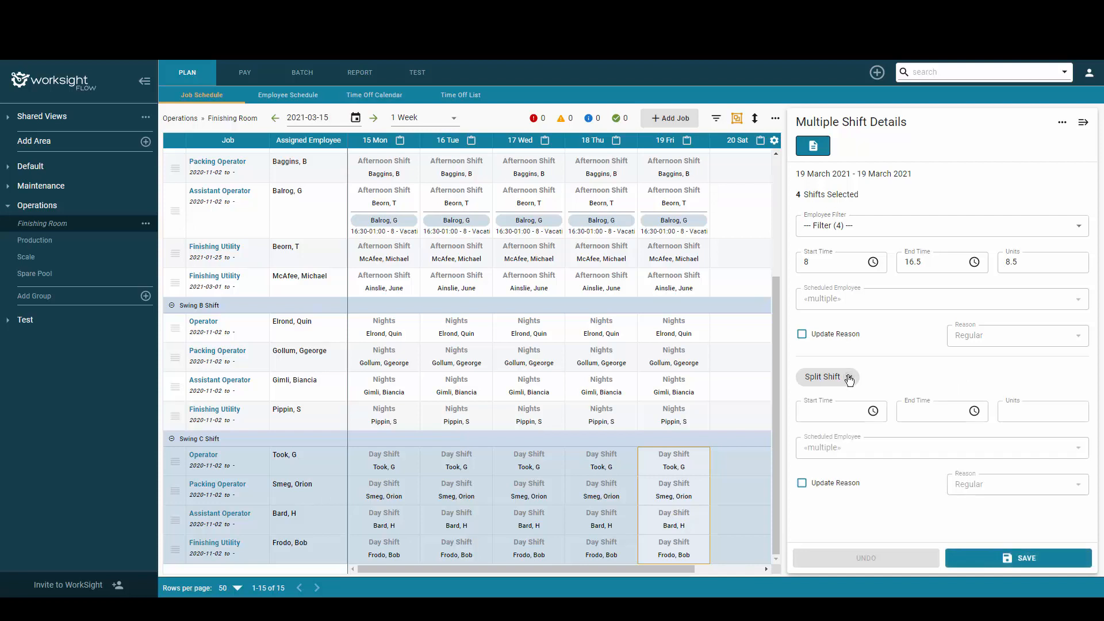
{"action": "left_click", "coordinate": [830, 407]}
{"action": "type", "text": "8"}
{"action": "left_click", "coordinate": [922, 421]}
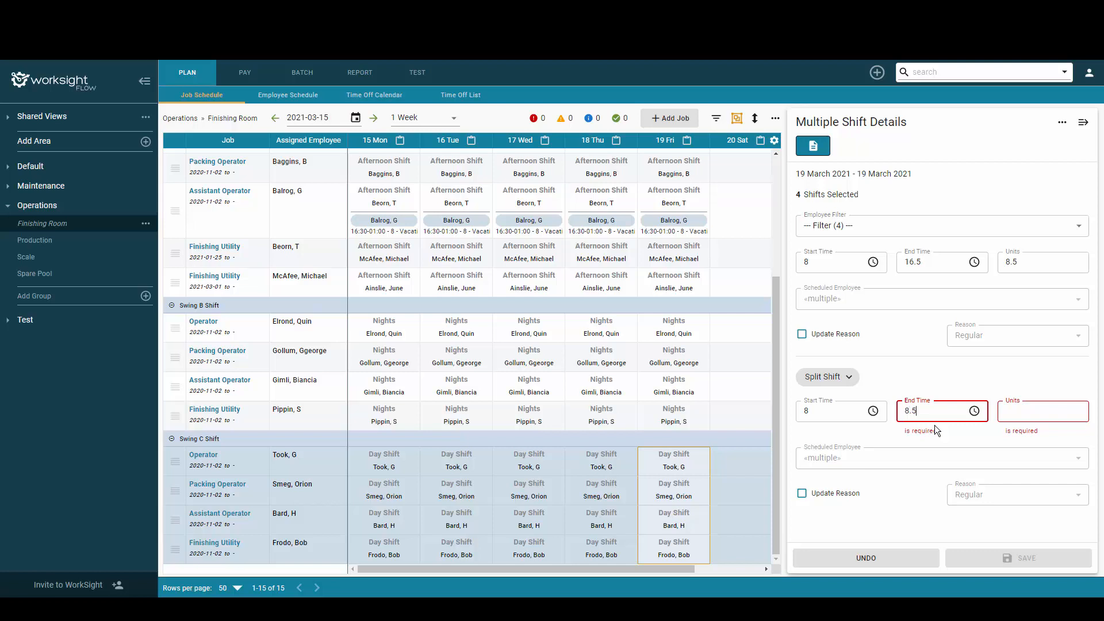
{"action": "type", "text": "8.5"}
{"action": "left_click", "coordinate": [909, 368]}
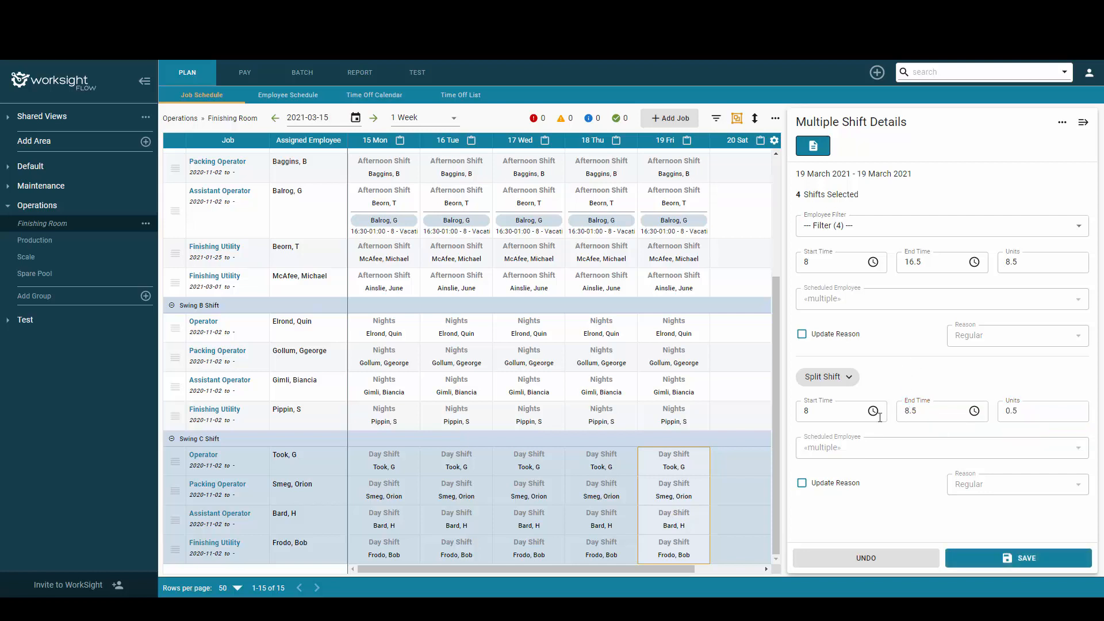
Update the split portion's reason to MTG - Meeting for the four Swing C shifts and save
{"action": "left_click", "coordinate": [802, 484]}
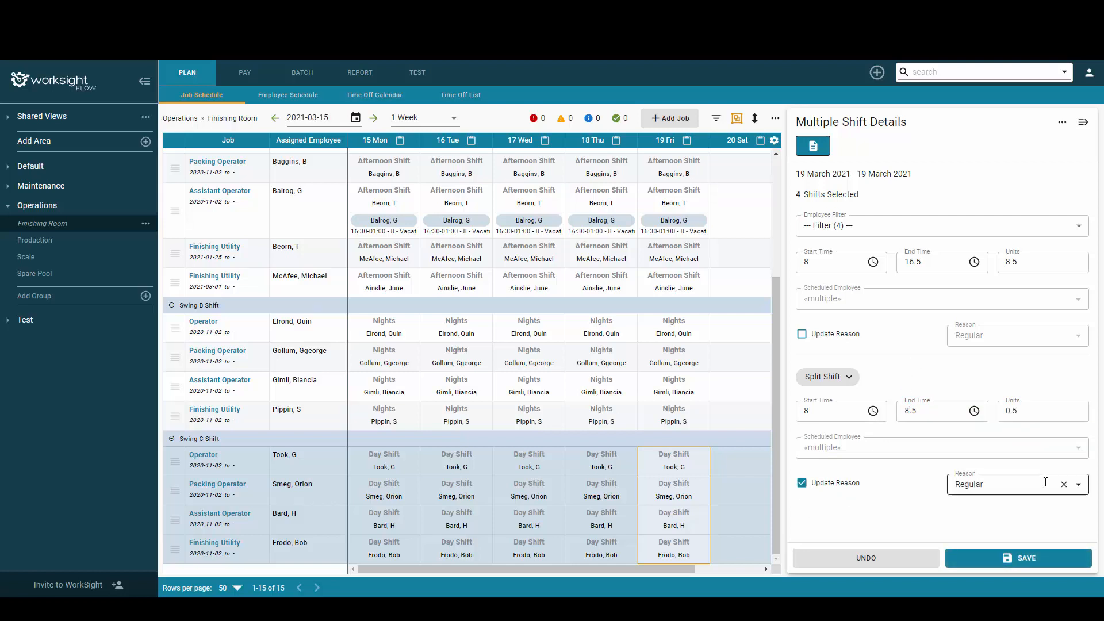
{"action": "type", "text": "m"}
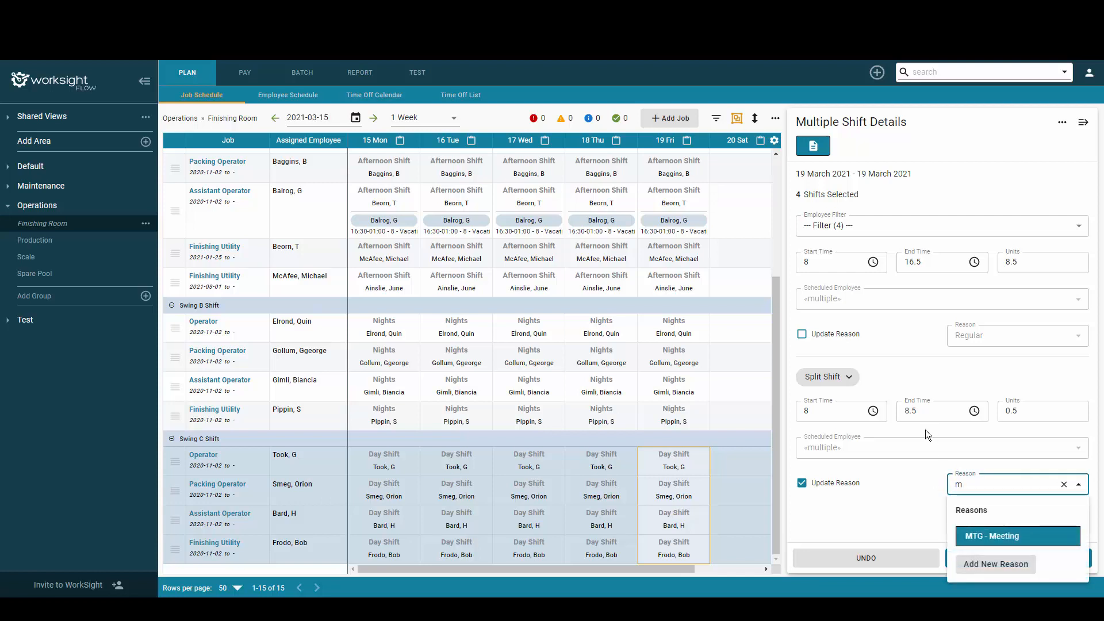
{"action": "left_click", "coordinate": [971, 535]}
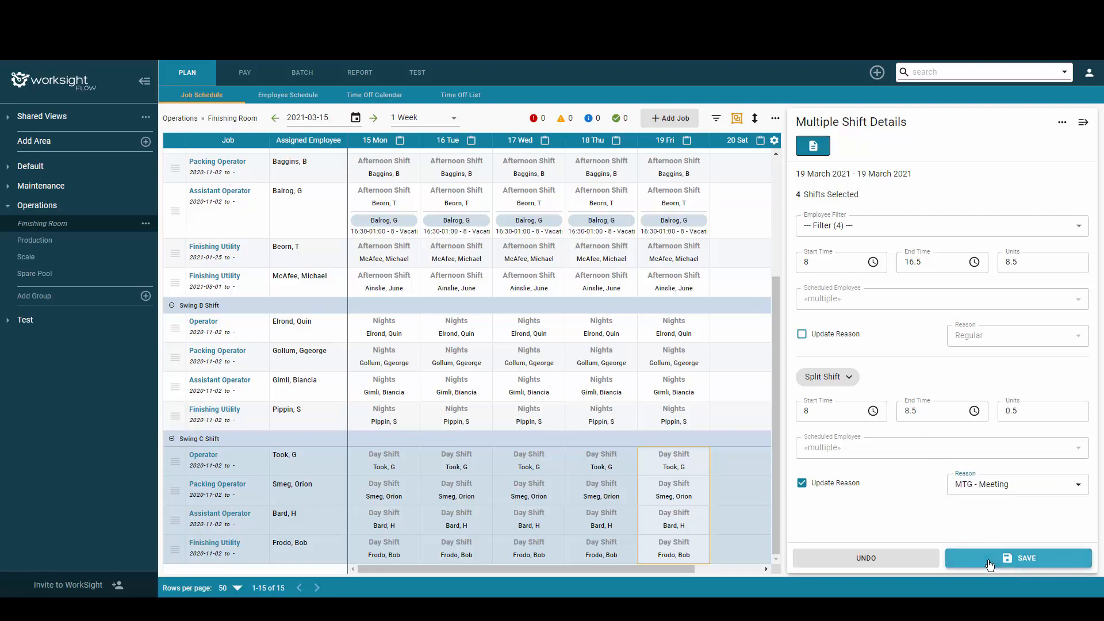
{"action": "left_click", "coordinate": [989, 564]}
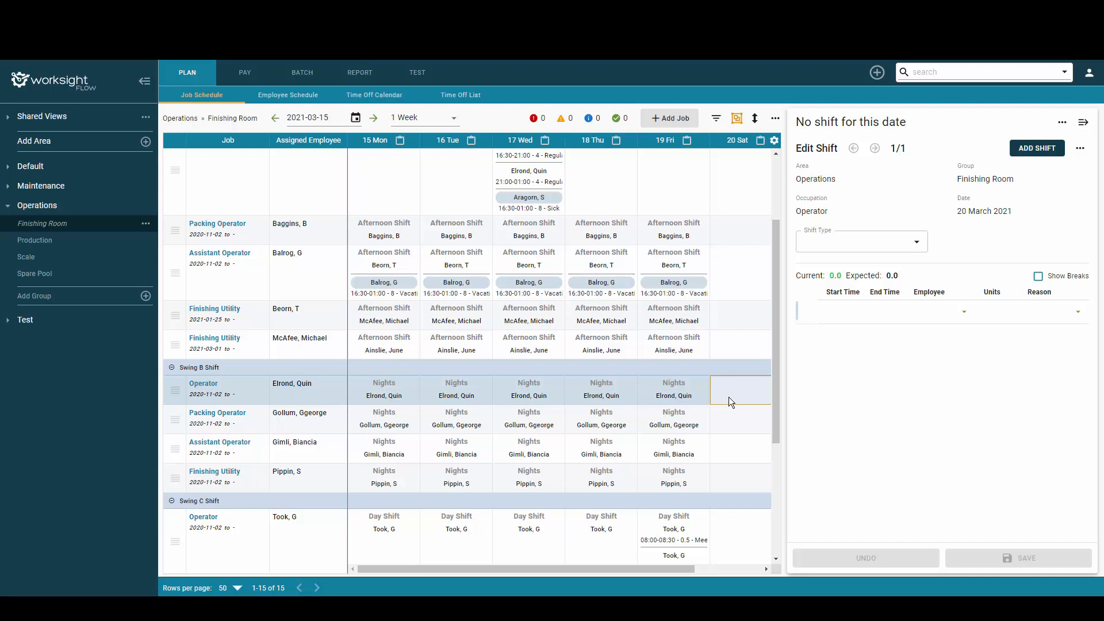
Extend the Swing B Operator's 18 March night shift to an end time of 33 and save
{"action": "left_click", "coordinate": [628, 387]}
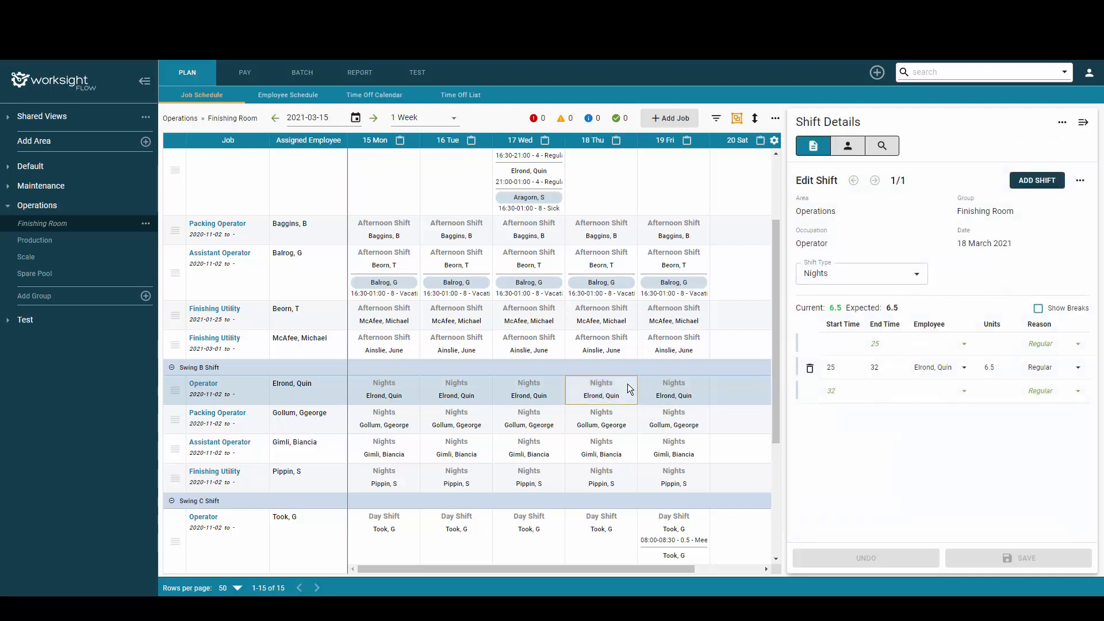
{"action": "left_click", "coordinate": [885, 368]}
{"action": "left_click_drag", "start_coordinate": [885, 368], "coordinate": [874, 371]}
{"action": "type", "text": "3"}
{"action": "left_click", "coordinate": [864, 432]}
{"action": "left_click", "coordinate": [1007, 559]}
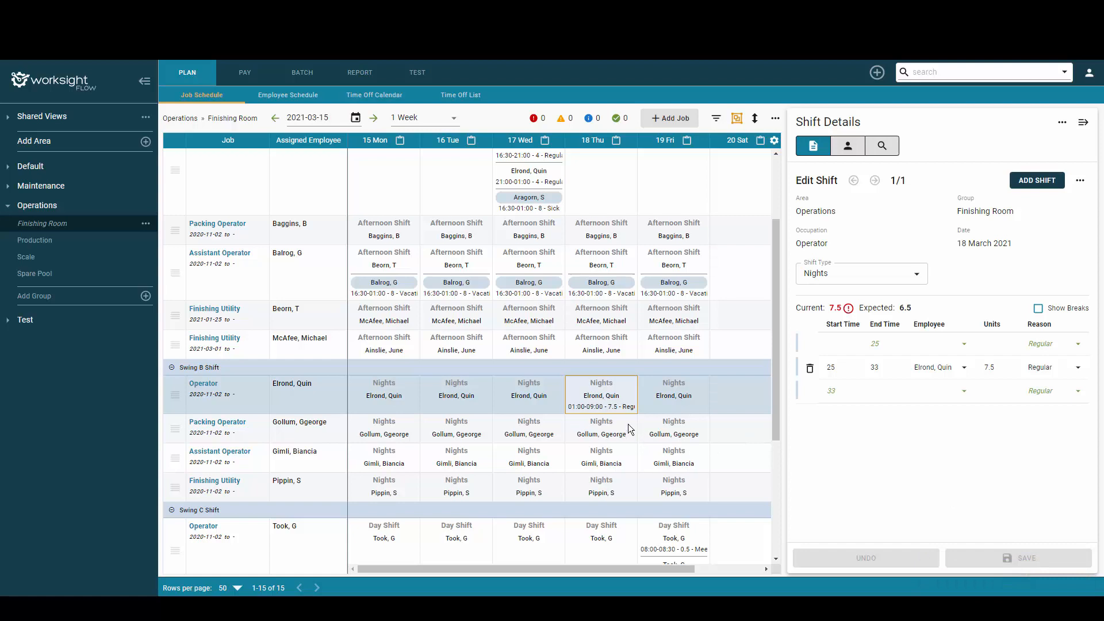
Try to edit the shared end time of the other three Swing B shifts on 18 March
{"action": "left_click_drag", "start_coordinate": [633, 426], "coordinate": [623, 486]}
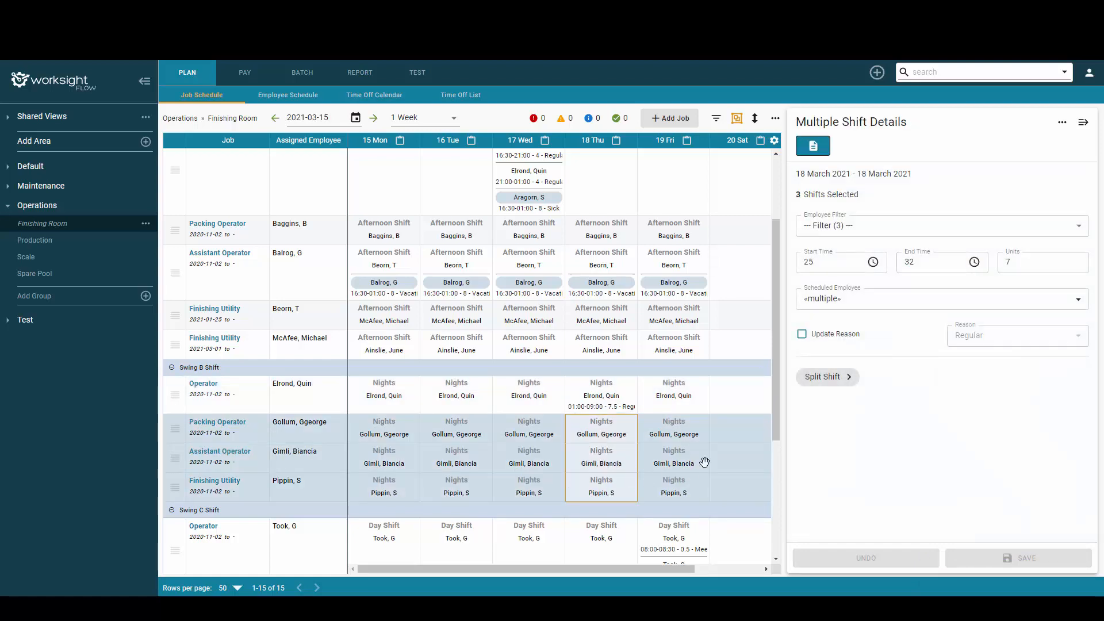
{"action": "left_click", "coordinate": [910, 265]}
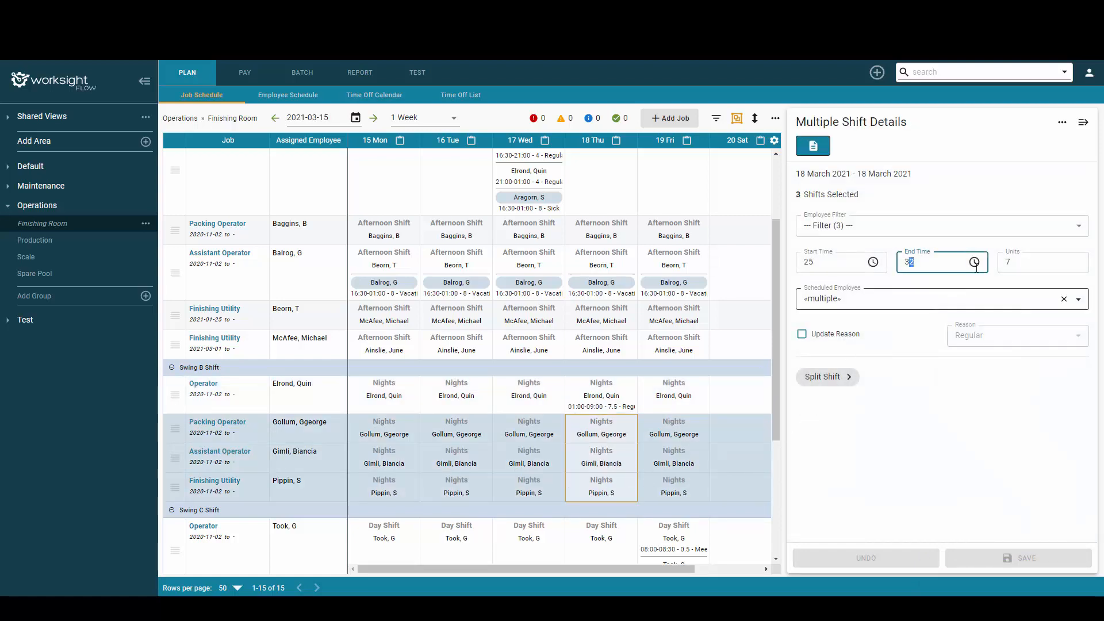
{"action": "type", "text": "32"}
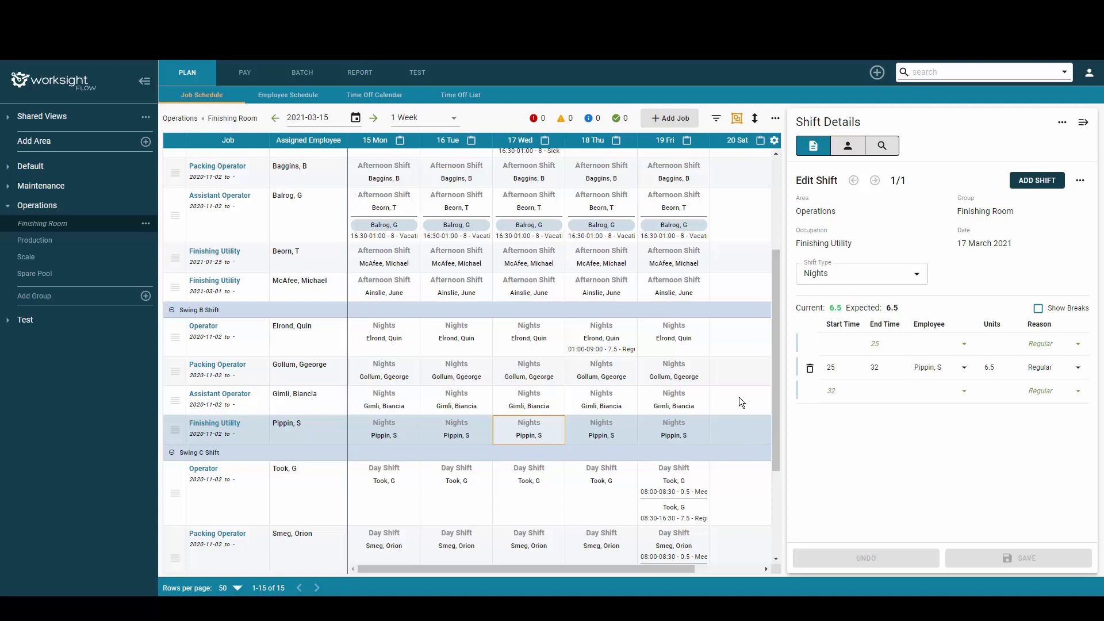
Duplicate the Swing B Finishing Utility's 17 March night shift once for another employee with reason TRN - Training, and save
{"action": "left_click", "coordinate": [1062, 122]}
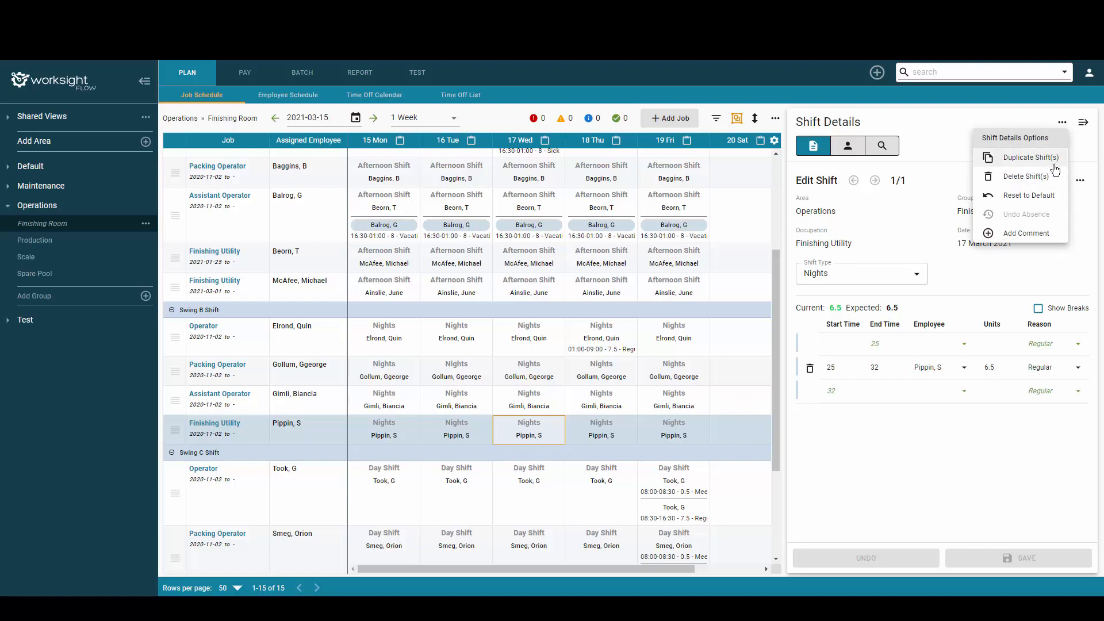
{"action": "left_click", "coordinate": [1031, 158]}
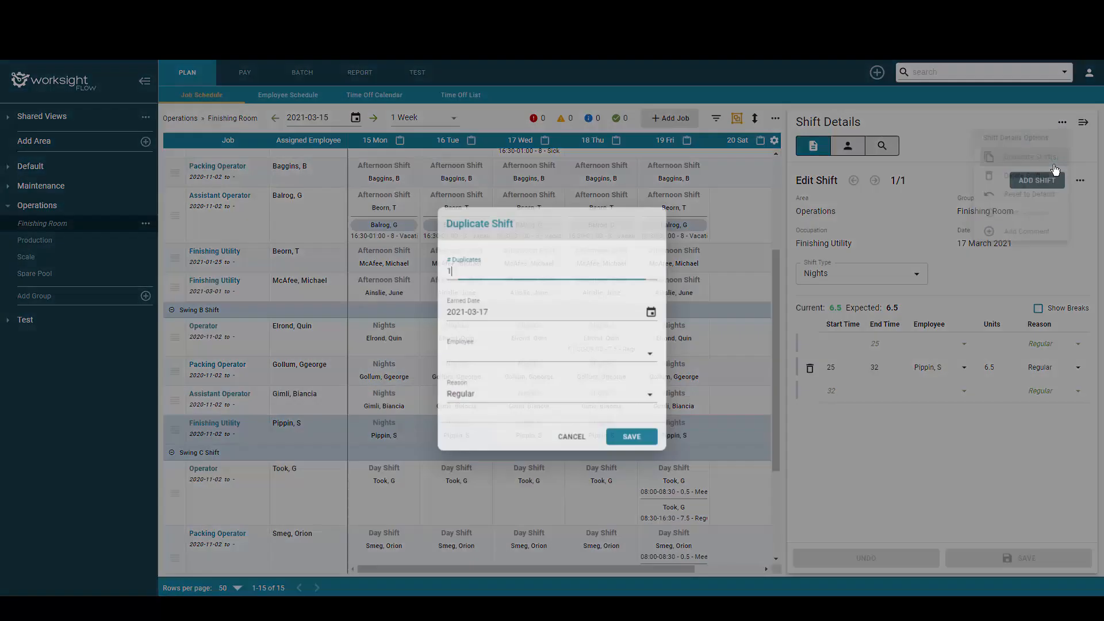
{"action": "left_click", "coordinate": [527, 352]}
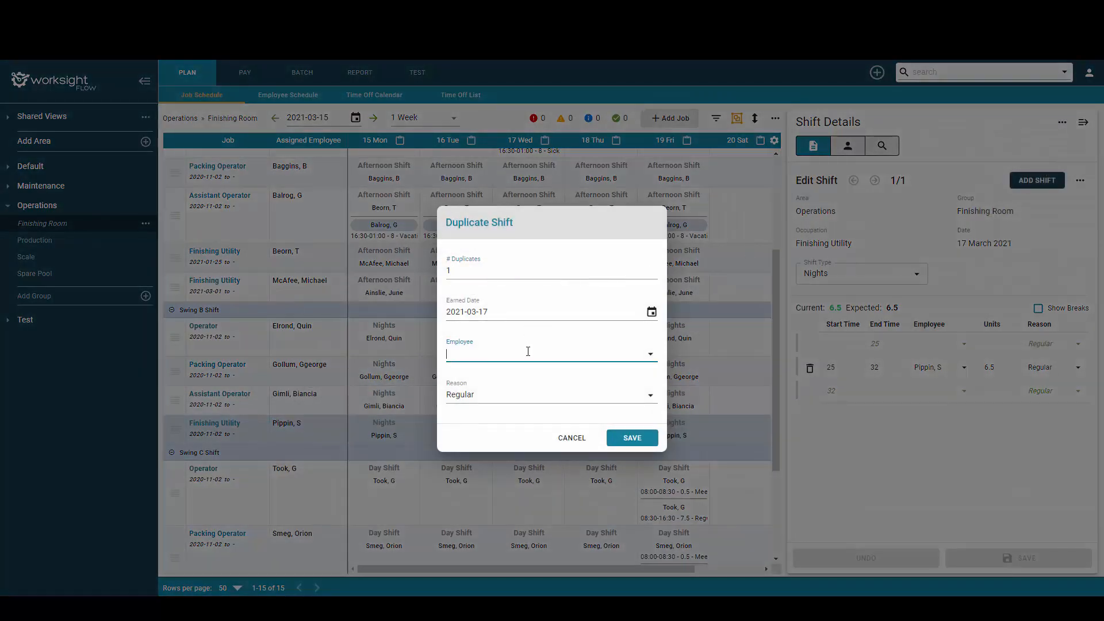
{"action": "type", "text": "ky"}
{"action": "left_click", "coordinate": [533, 388]}
{"action": "left_click", "coordinate": [636, 395]}
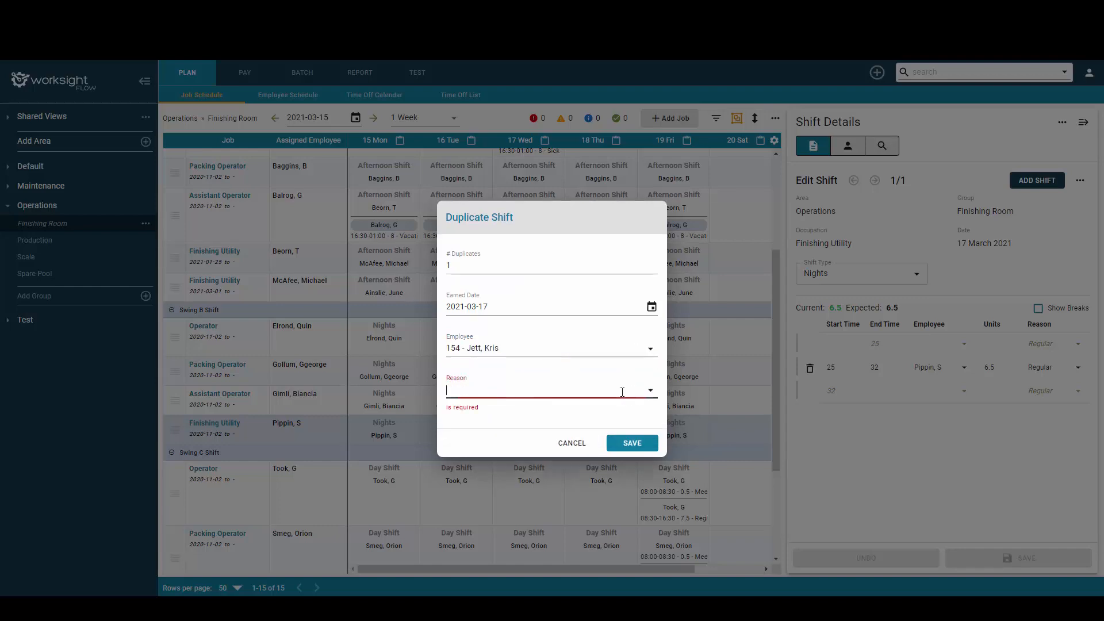
{"action": "type", "text": "tr"}
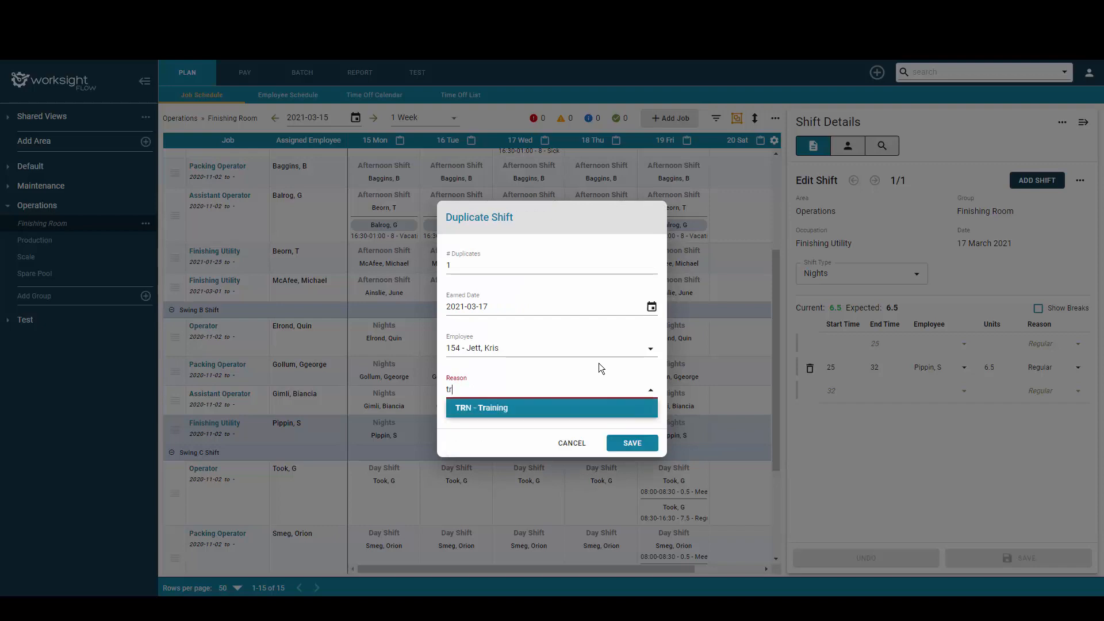
{"action": "left_click", "coordinate": [583, 409]}
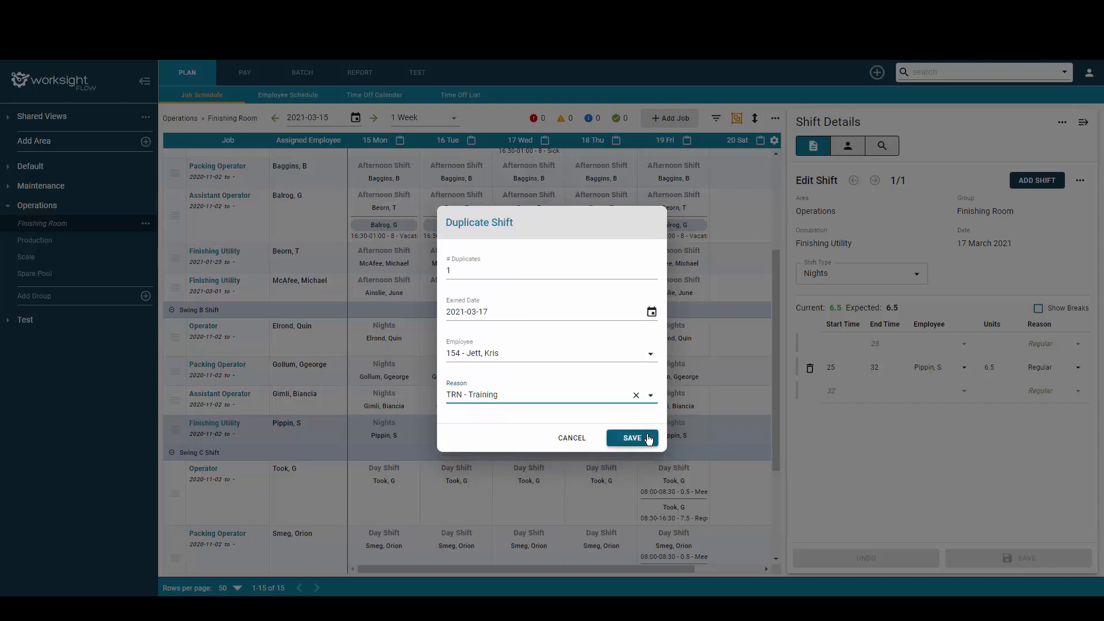
{"action": "left_click", "coordinate": [648, 440]}
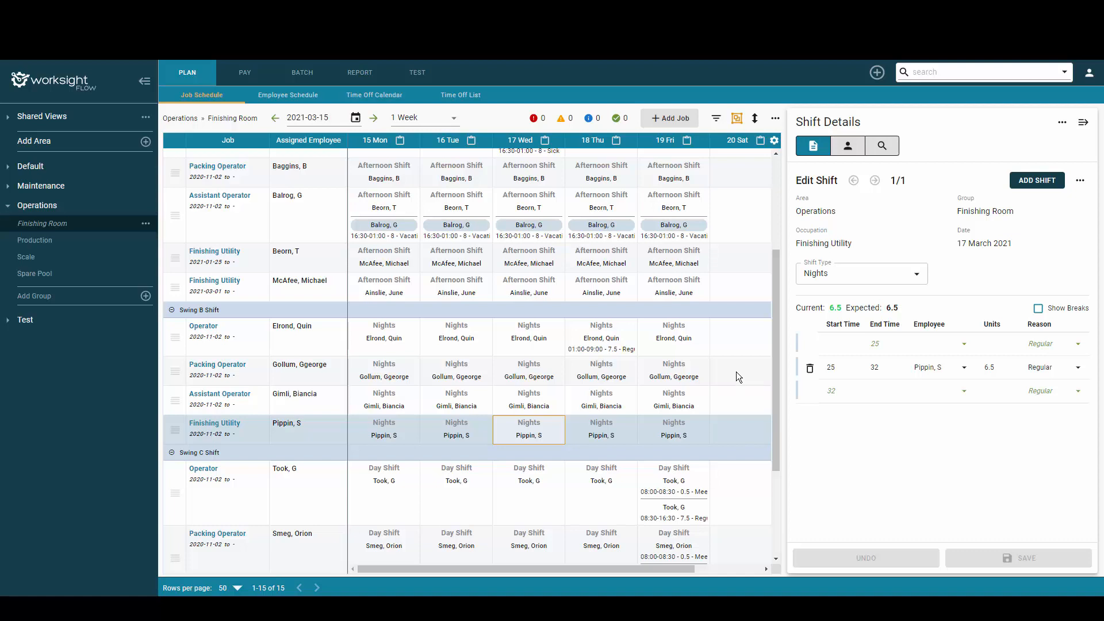
Copy the Swing B Assistant Operator's 19 March night shift to Saturday 20 March
{"action": "left_click", "coordinate": [702, 394]}
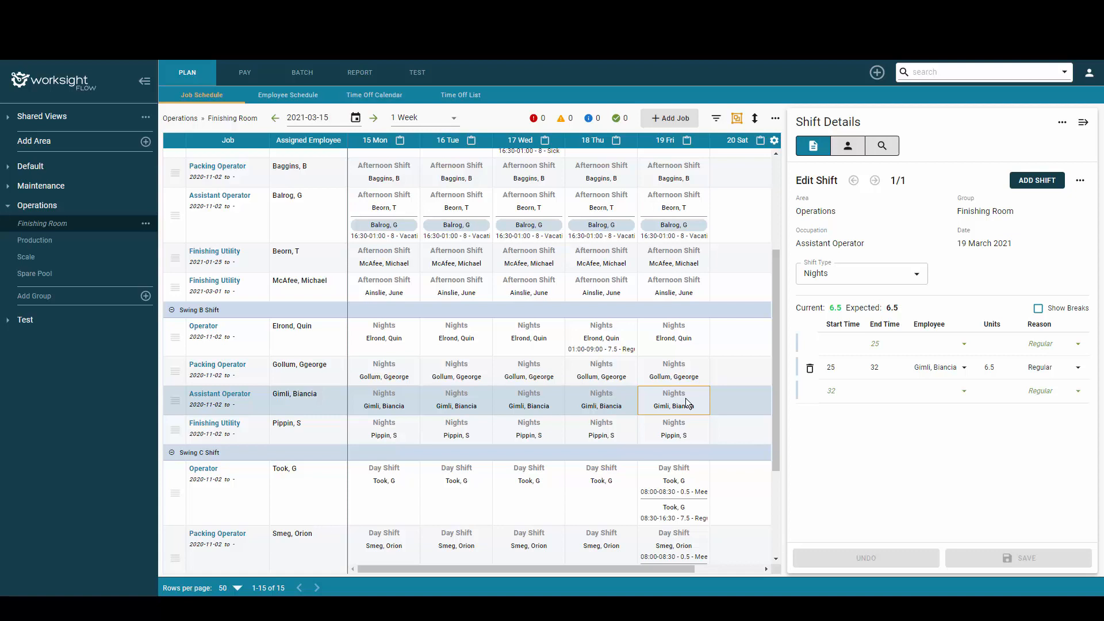
{"action": "left_click", "coordinate": [739, 409]}
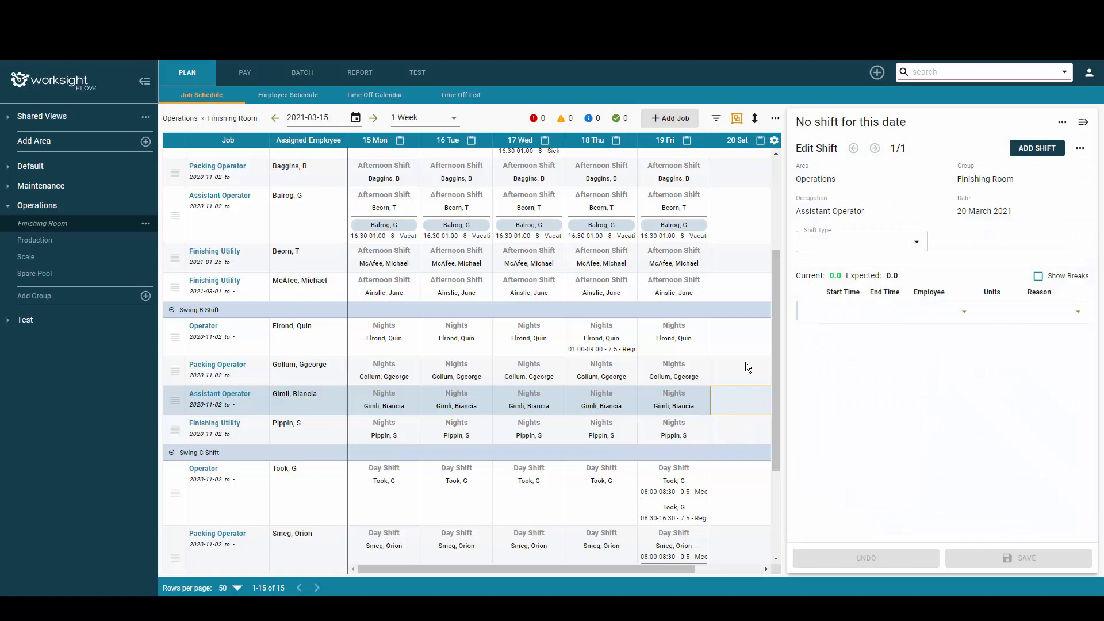
{"action": "double_click", "coordinate": [739, 404]}
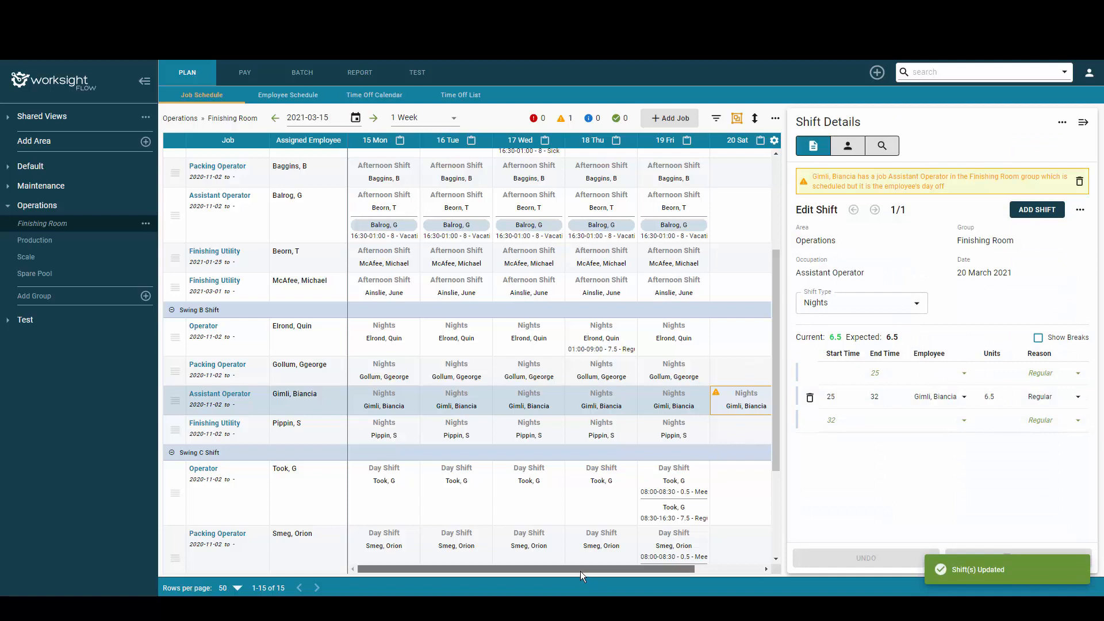
{"action": "left_click_drag", "start_coordinate": [580, 571], "coordinate": [649, 557]}
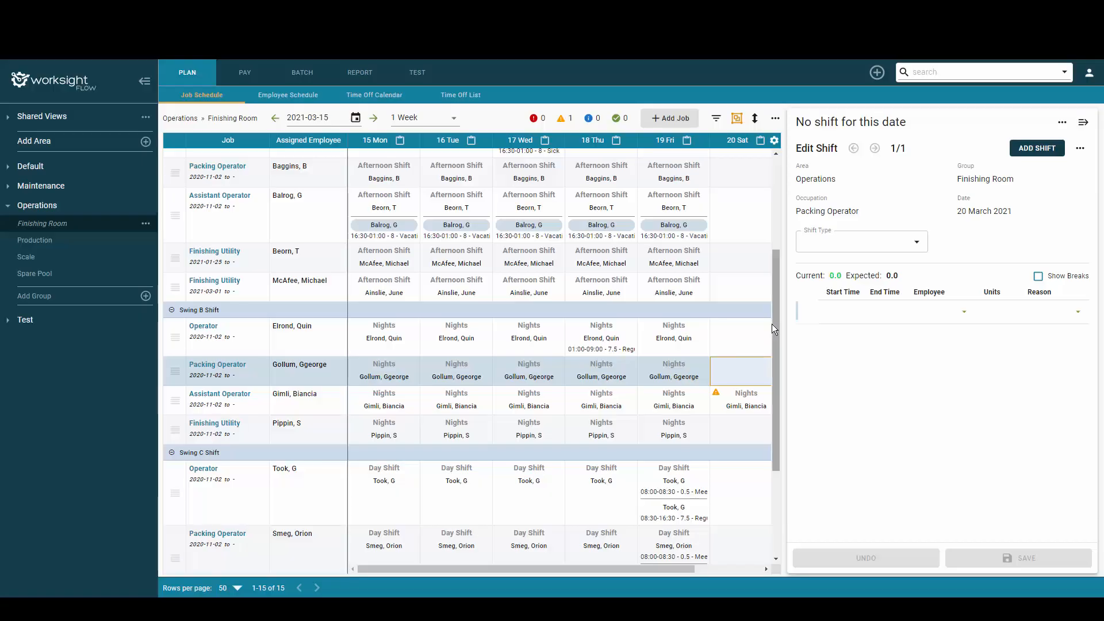
Delete the 15 to 19 March afternoon shifts of the Swing A Assistant Operator and both Finishing Utility jobs
{"action": "left_click_drag", "start_coordinate": [775, 333], "coordinate": [788, 253]}
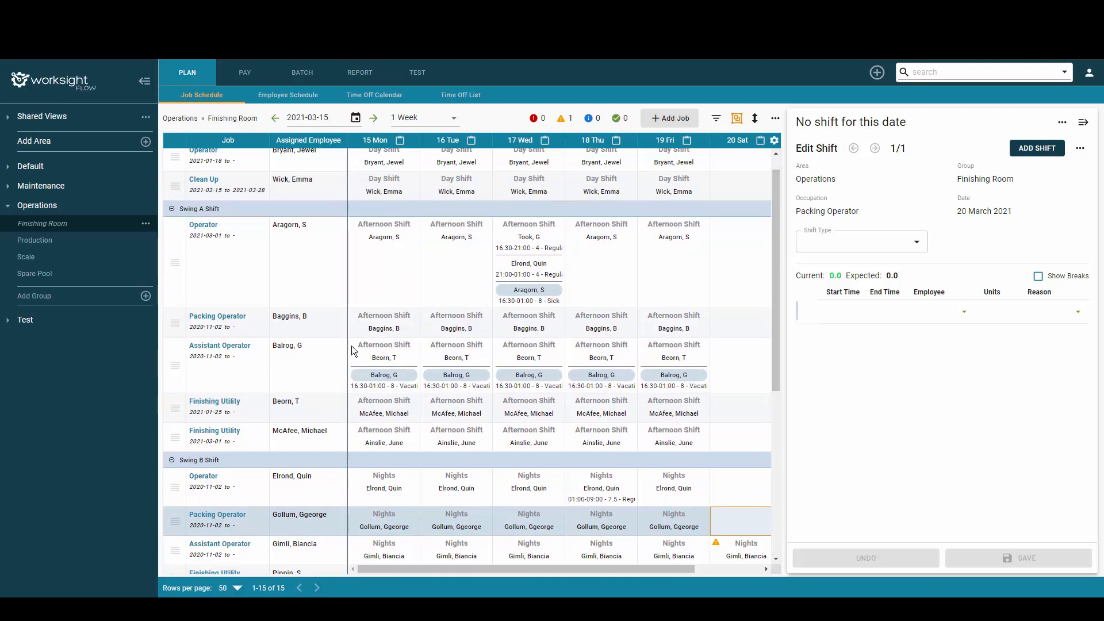
{"action": "left_click_drag", "start_coordinate": [354, 350], "coordinate": [660, 442]}
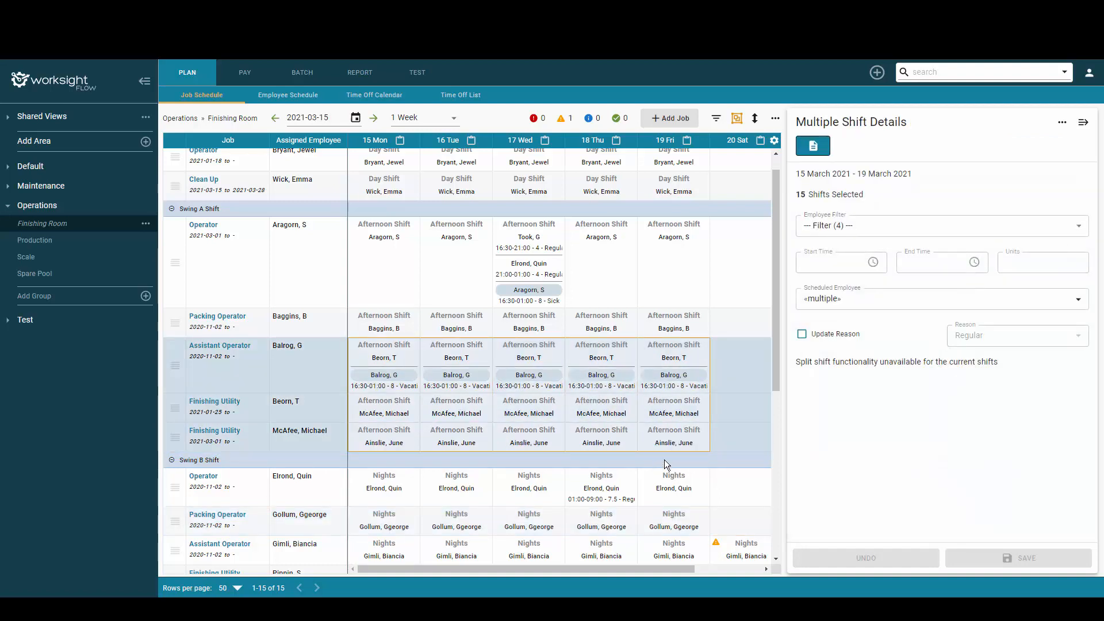
{"action": "key", "text": "Delete"}
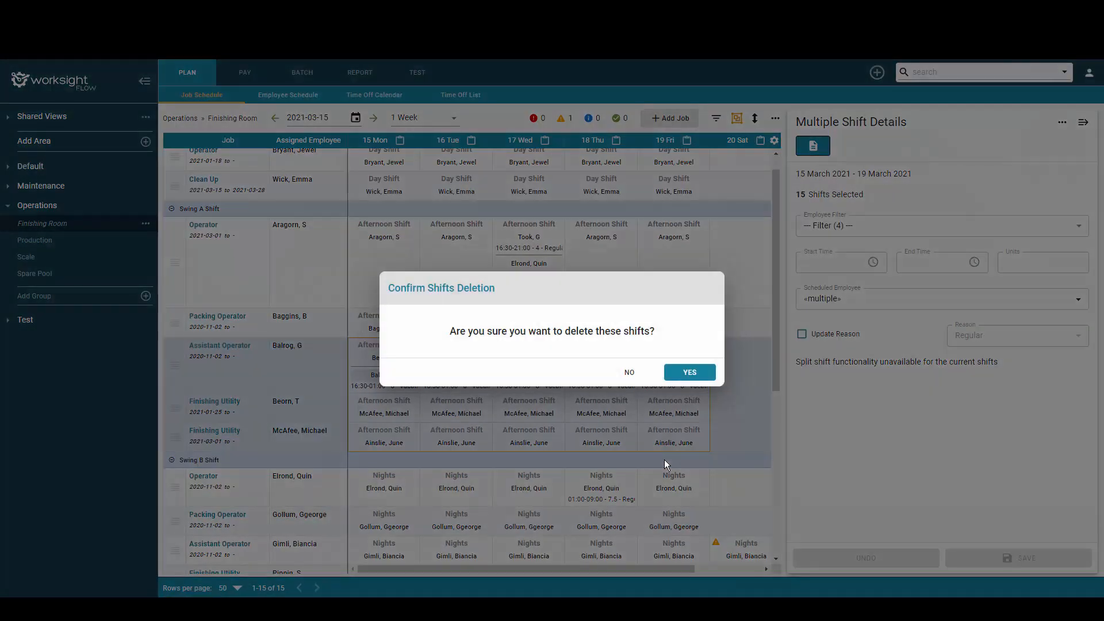
{"action": "left_click", "coordinate": [695, 374]}
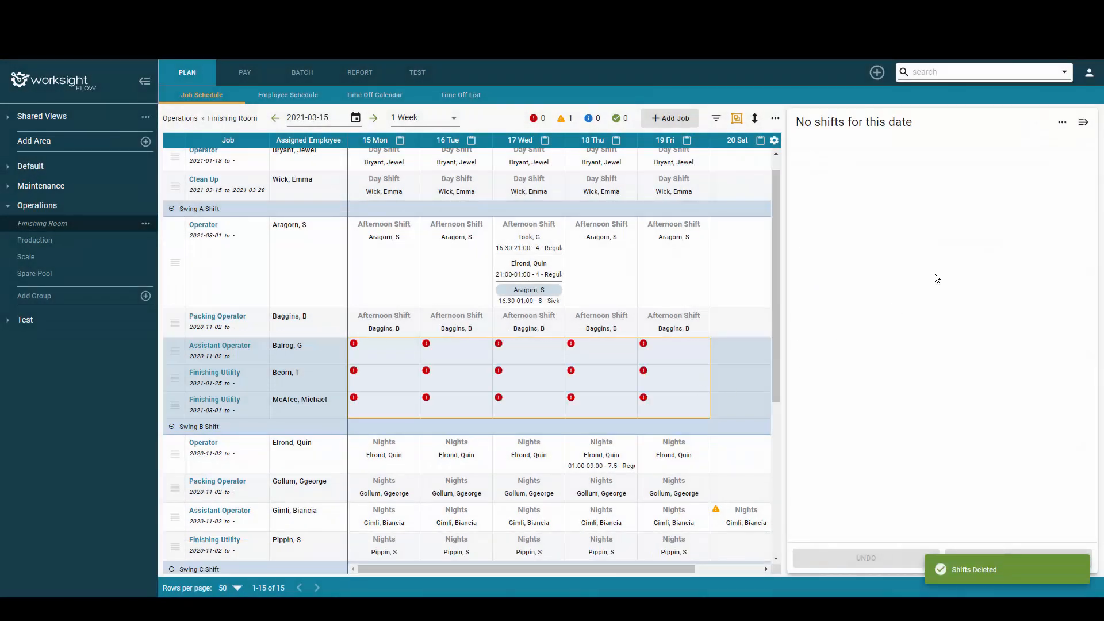
Reset the 15 to 19 March shifts of the Swing A Assistant Operator and both Finishing Utility jobs to default
{"action": "left_click", "coordinate": [1065, 123]}
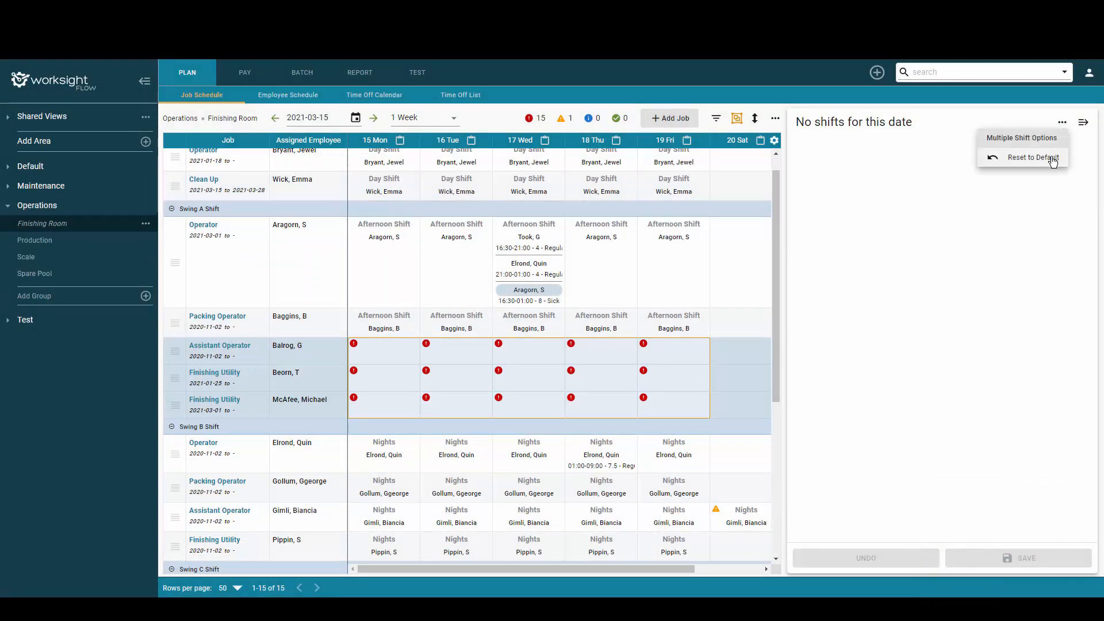
{"action": "left_click", "coordinate": [1033, 157]}
{"action": "left_click", "coordinate": [695, 373]}
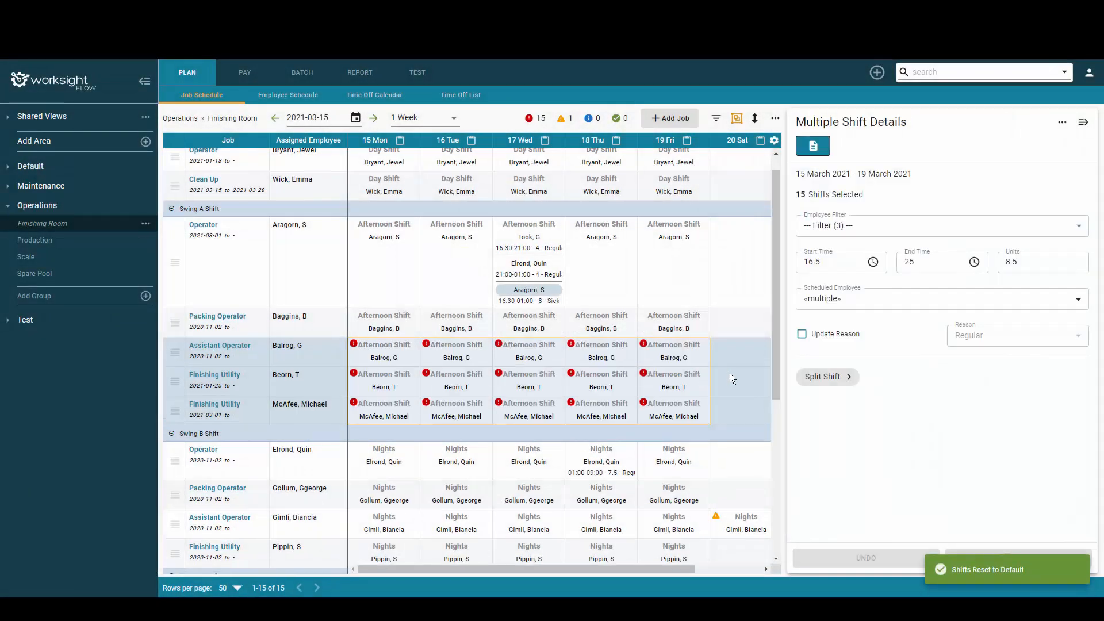
{"action": "left_click", "coordinate": [733, 353]}
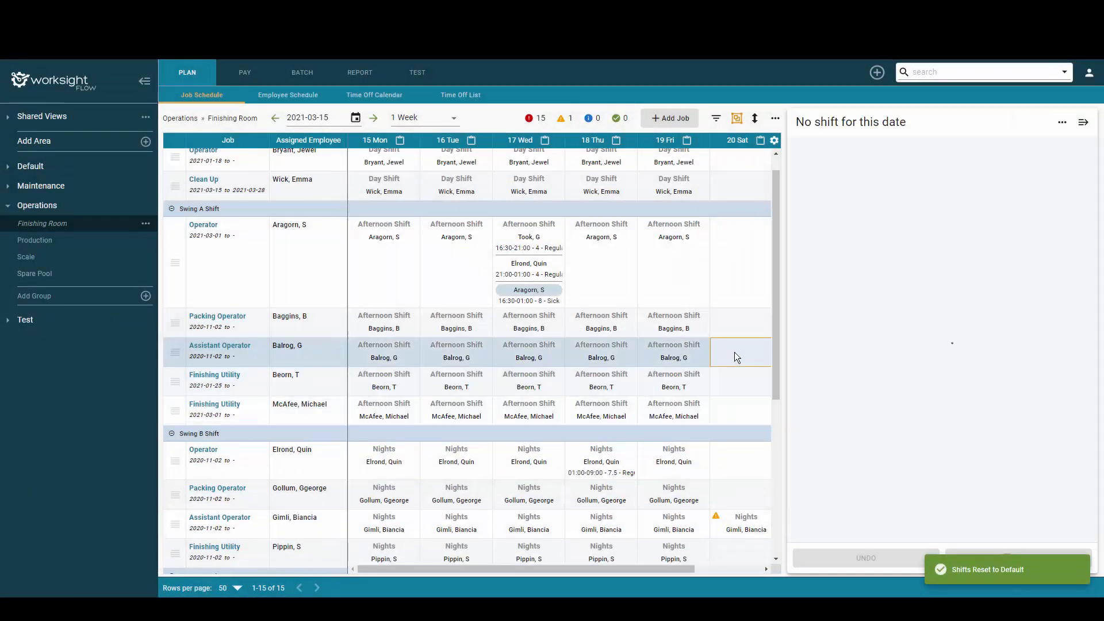